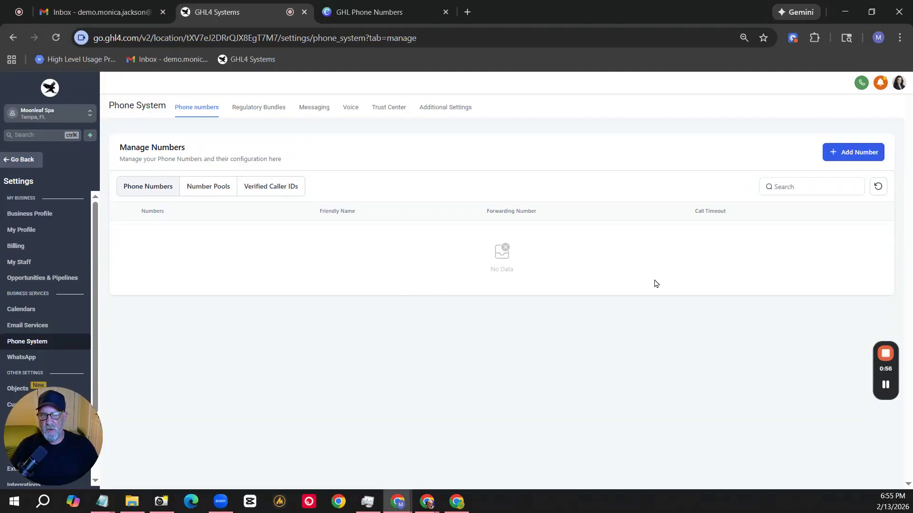
mouse_move(882, 357)
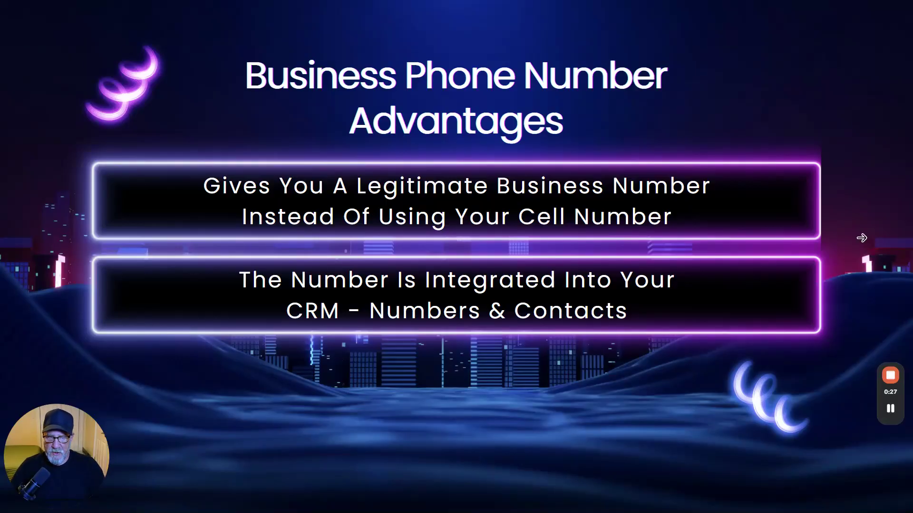
left_click(861, 238)
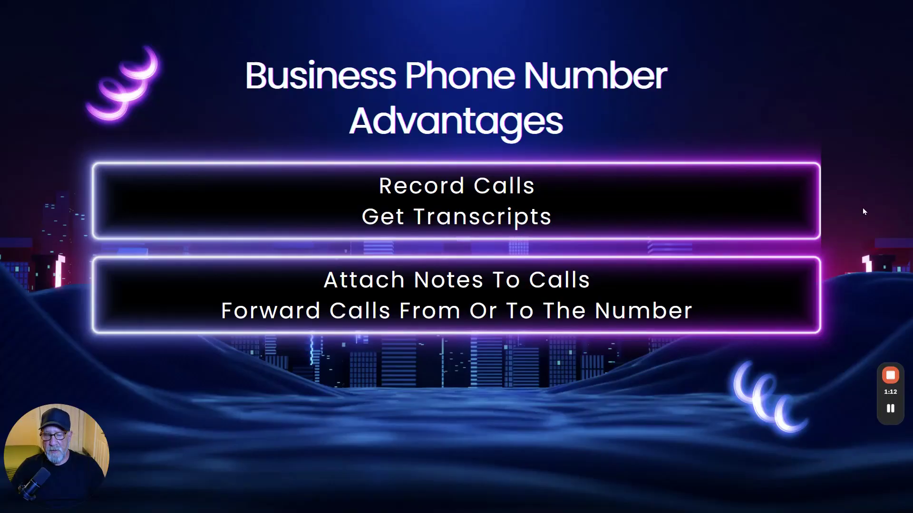
key("Right")
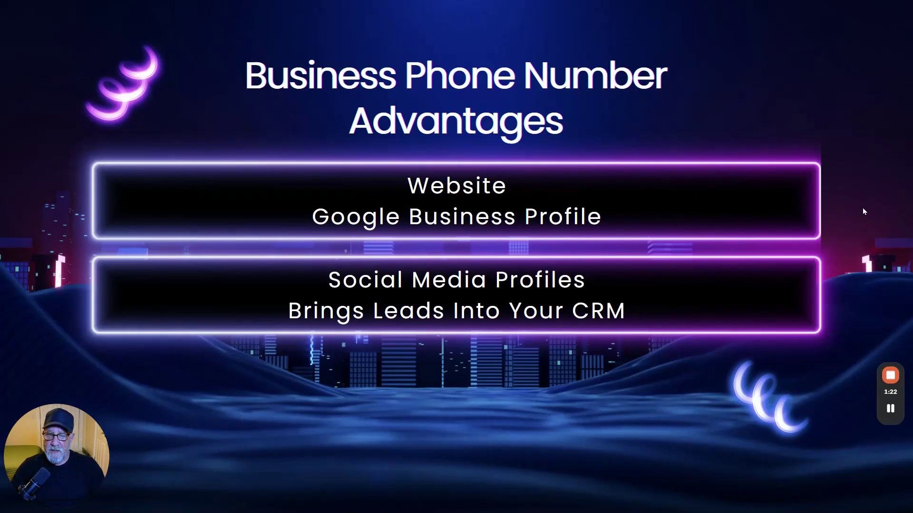
key("Right")
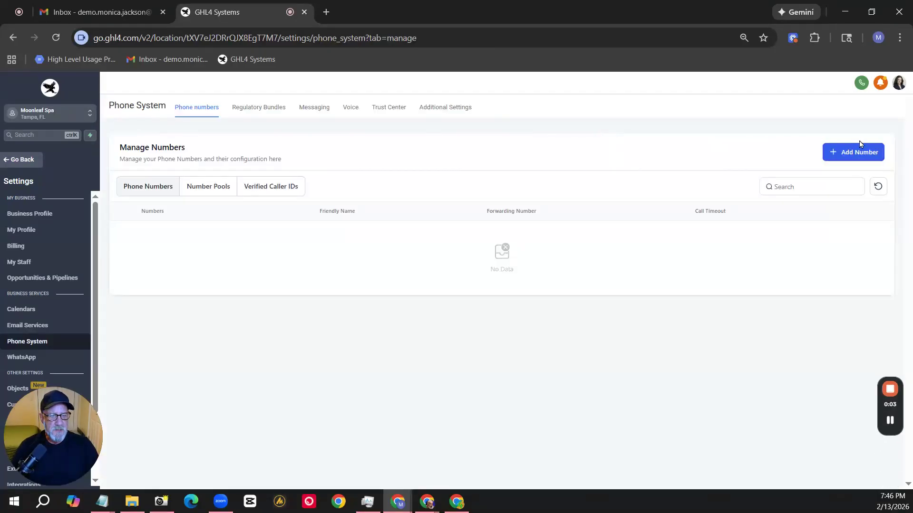
Start adding a phone number and filter the available ones to local only, excluding toll-free, with 727 as the first part of the number.
left_click(855, 158)
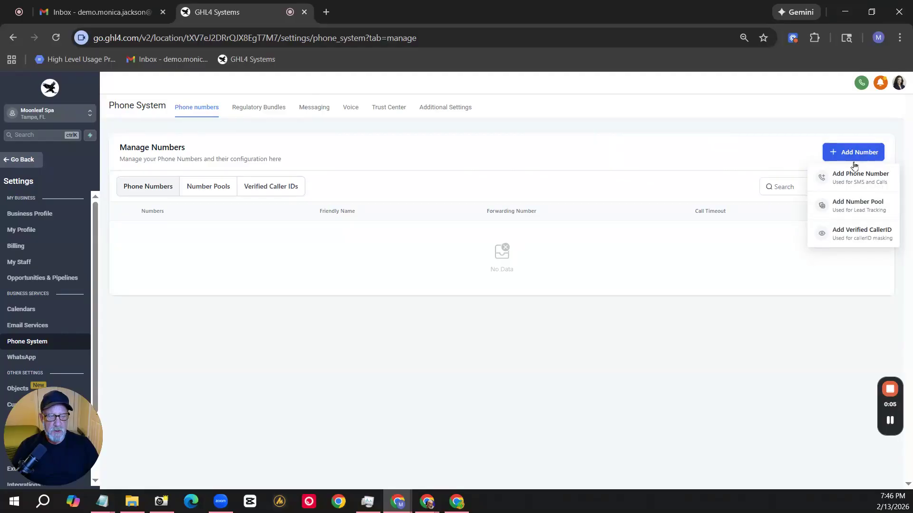
left_click(853, 178)
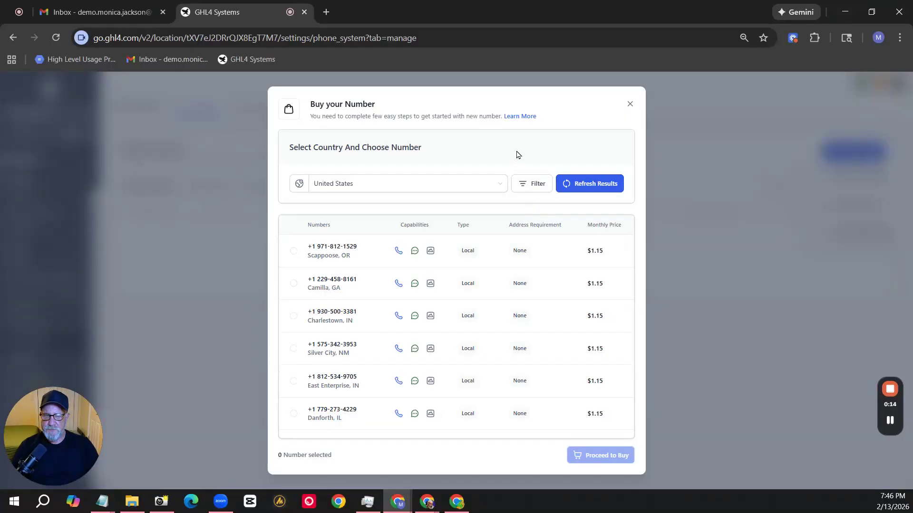
left_click(534, 186)
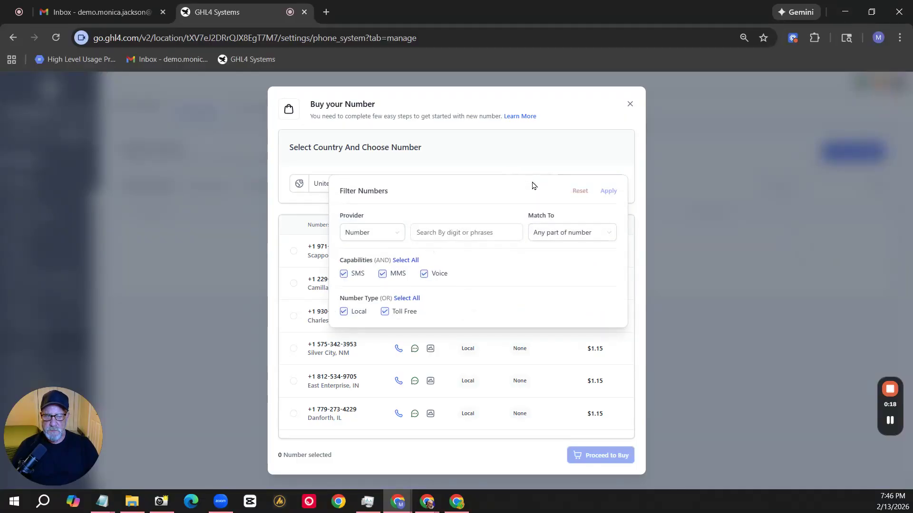
left_click(385, 312)
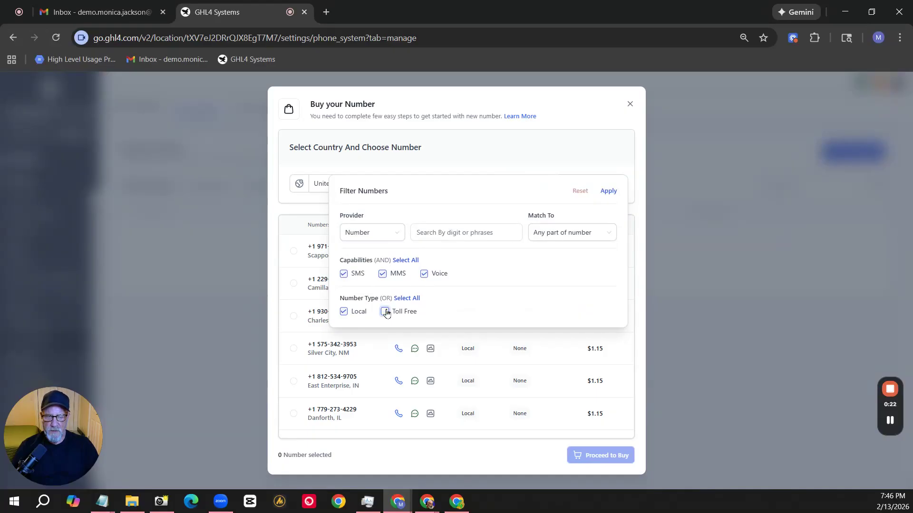
left_click(460, 234)
left_click(568, 237)
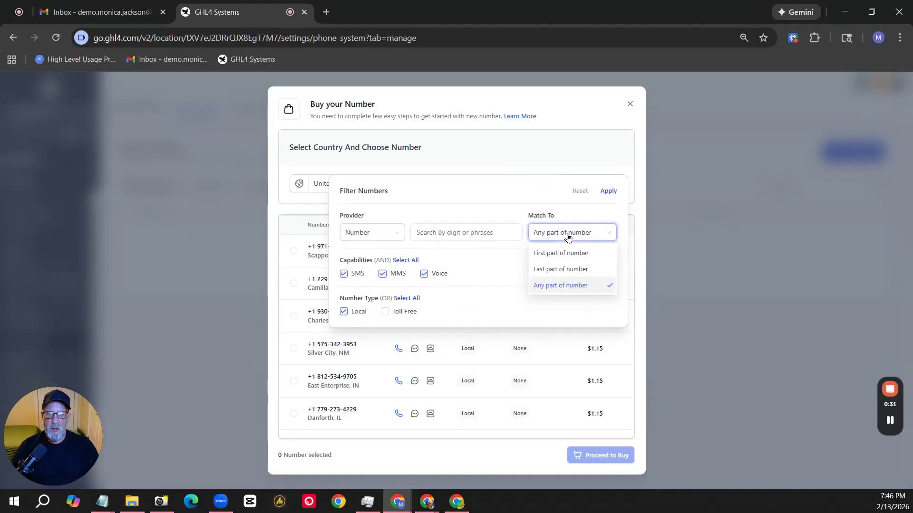
left_click(555, 260)
left_click(477, 233)
type("727")
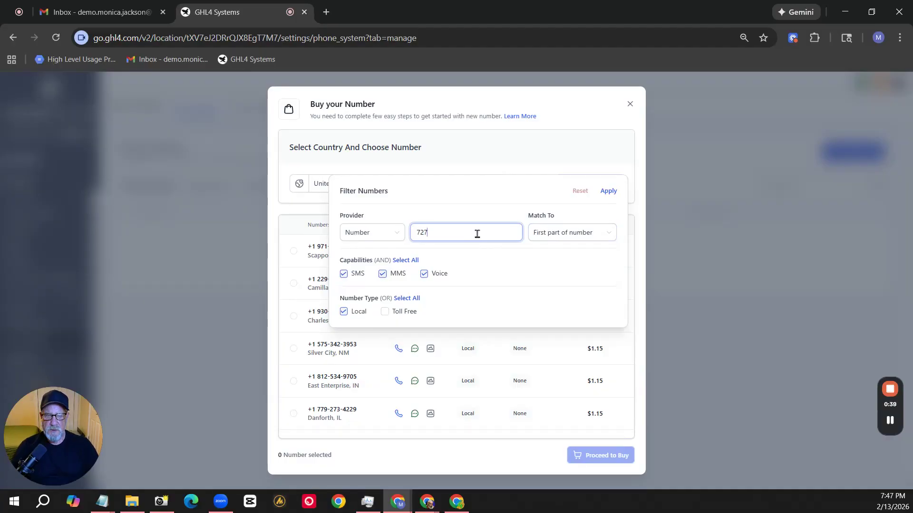
left_click(608, 191)
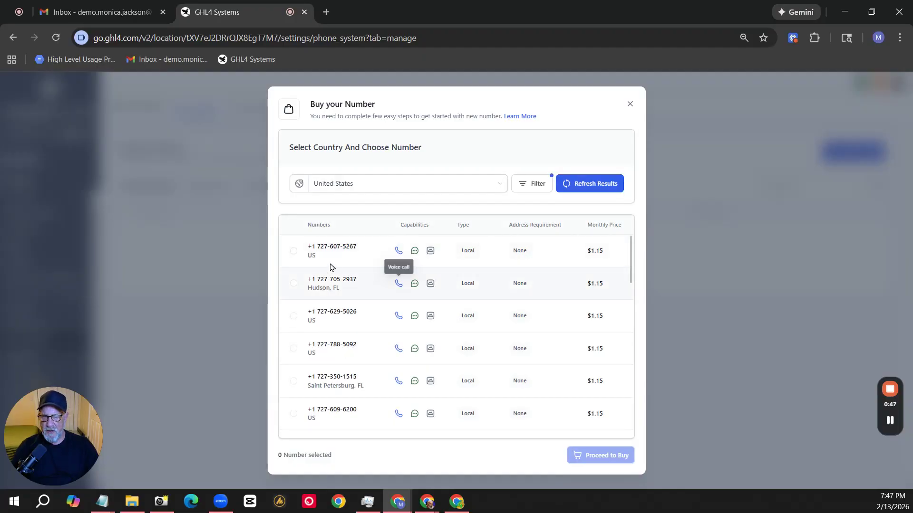
Browse the filtered numbers, select the first one located in Saint Petersburg, FL, and proceed to buy it.
scroll(334, 319, "down", 3)
scroll(337, 328, "down", 1)
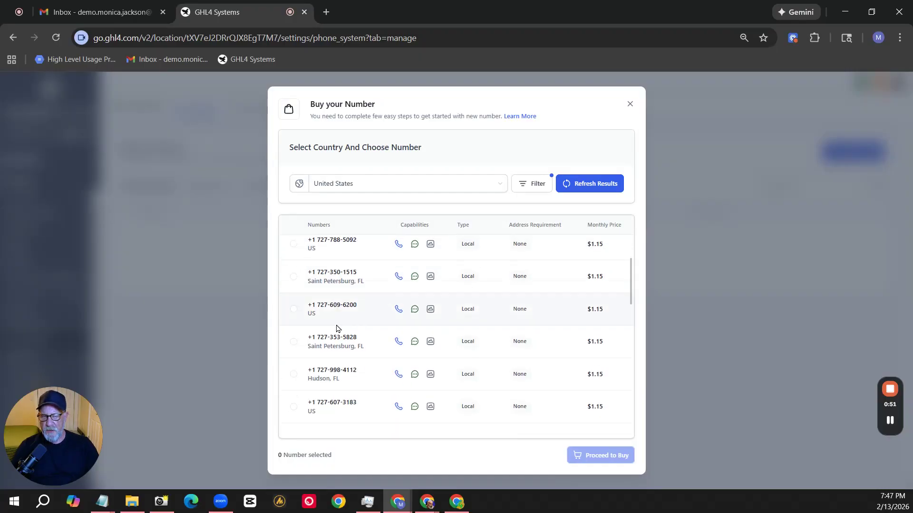
scroll(337, 325, "down", 2)
scroll(336, 325, "up", 2)
scroll(337, 324, "up", 2)
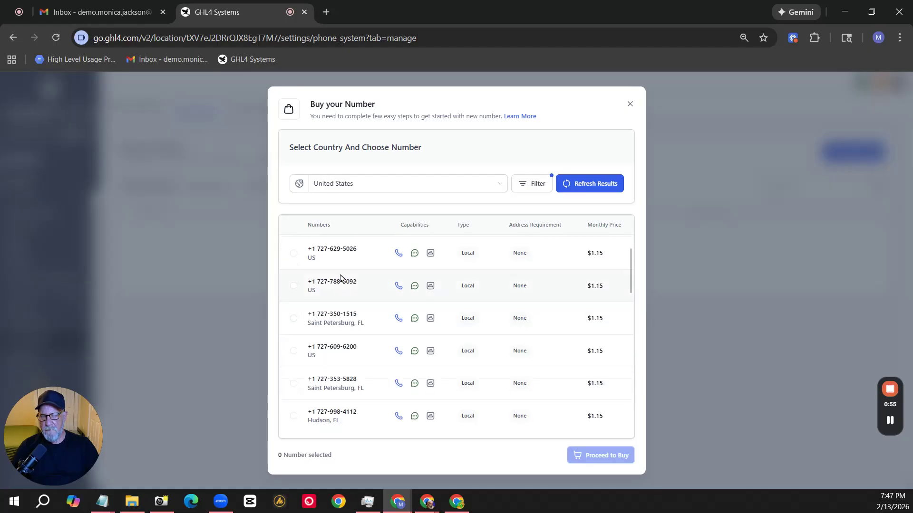
left_click(294, 320)
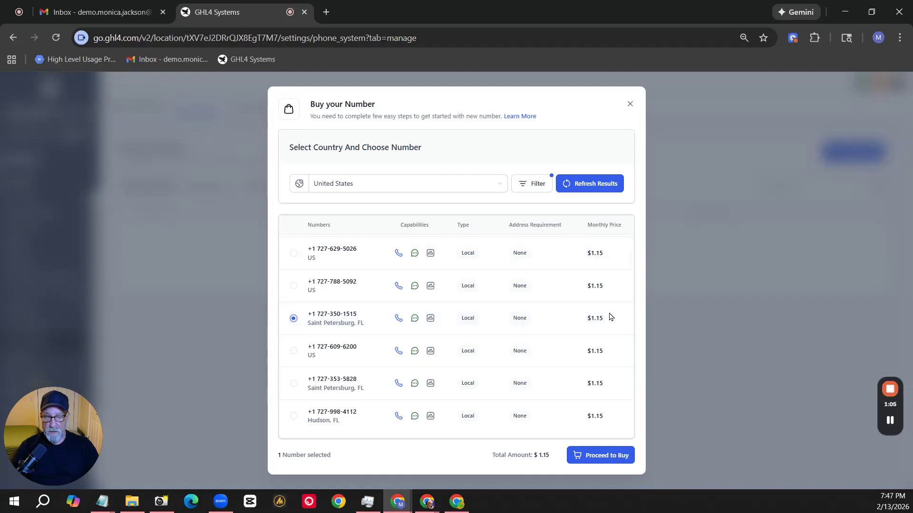
left_click(605, 455)
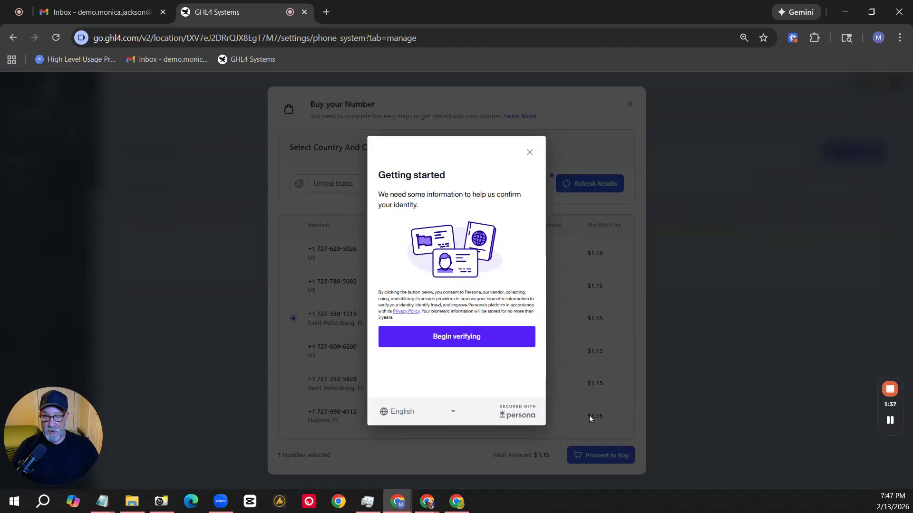
Complete the identity verification with a United States driver license, continuing on another device.
left_click(454, 337)
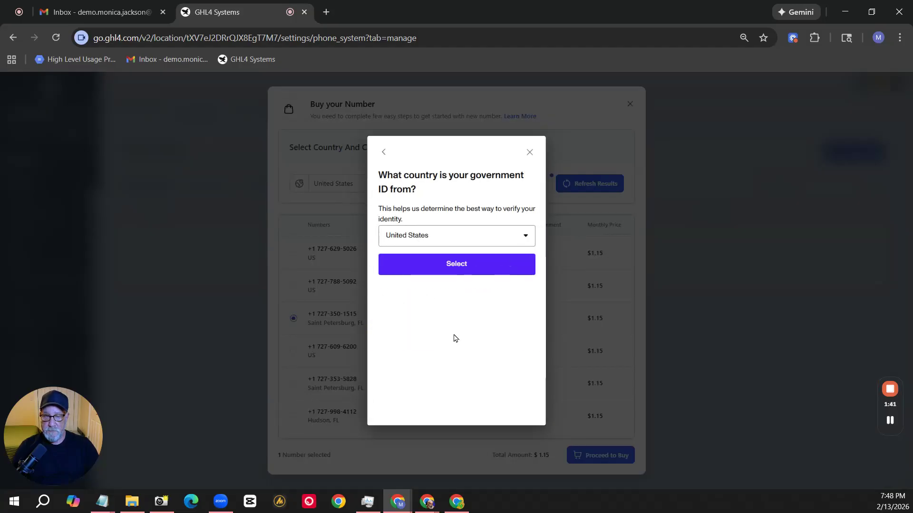
left_click(451, 262)
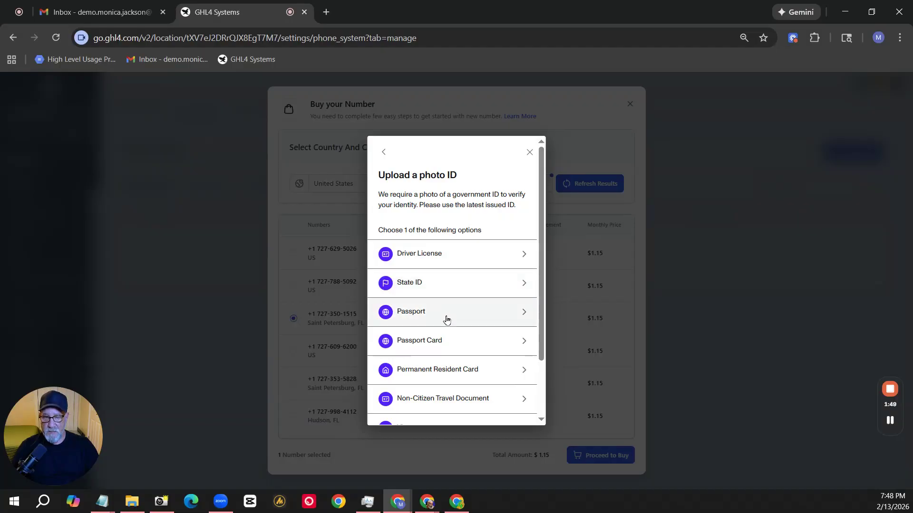
left_click(432, 258)
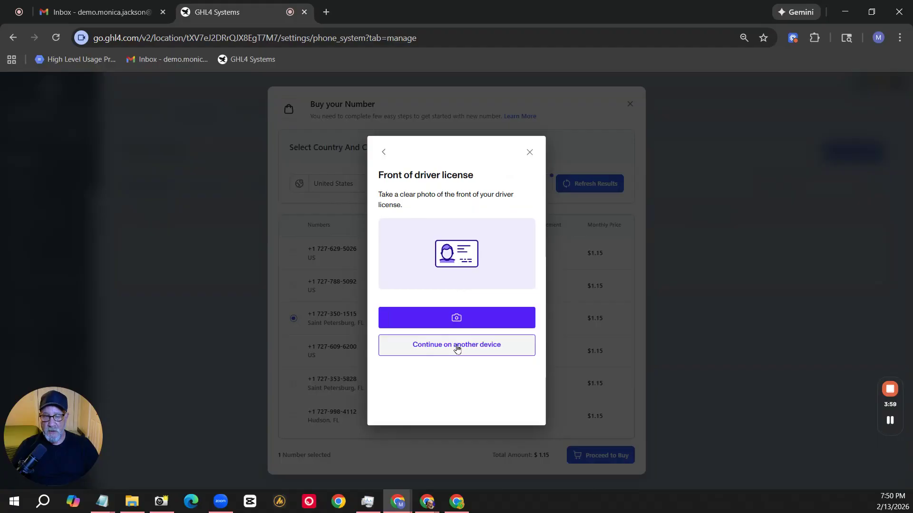
left_click(457, 349)
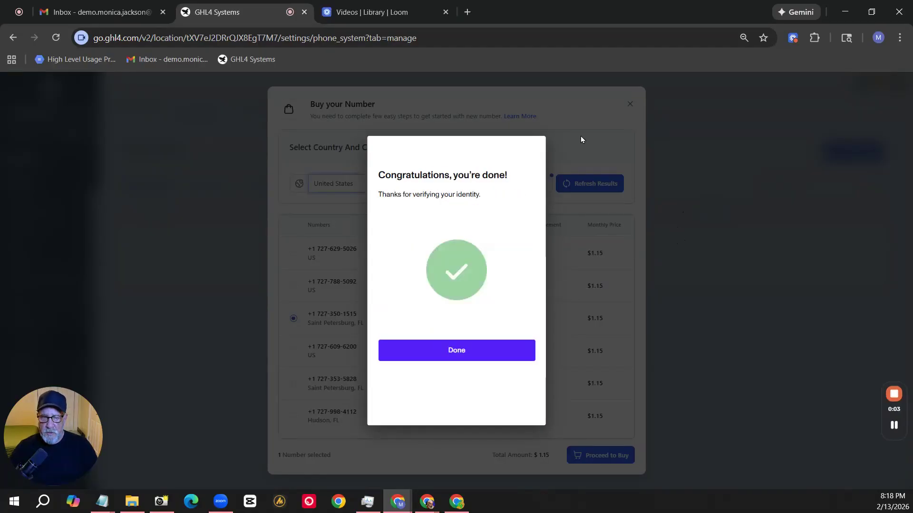
left_click(457, 354)
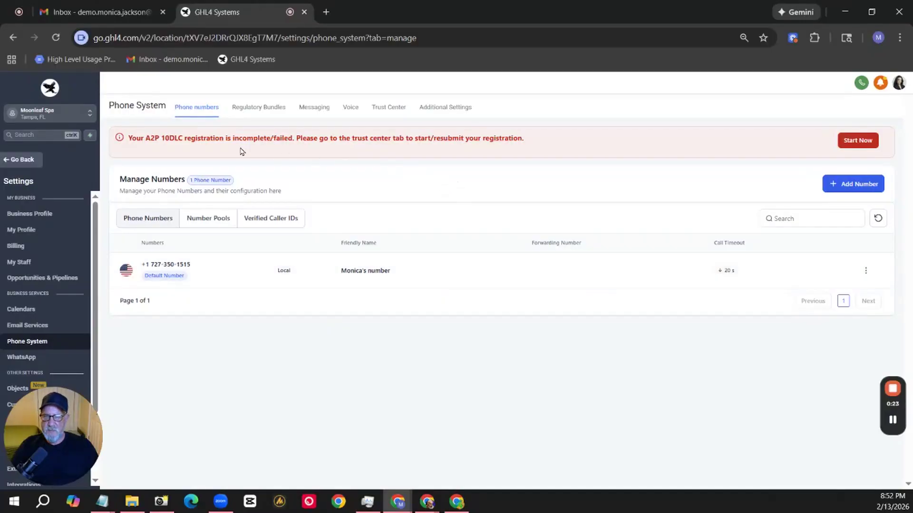
left_click_drag(147, 138, 223, 139)
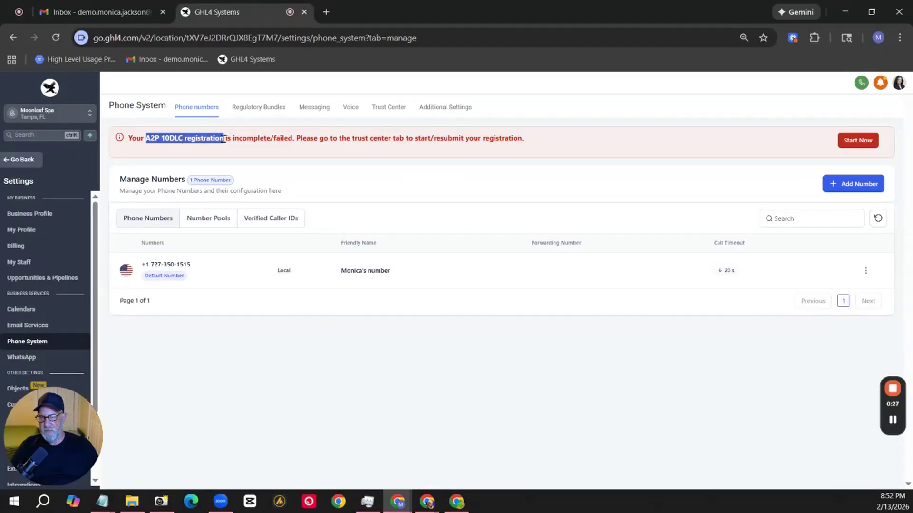
left_click(411, 170)
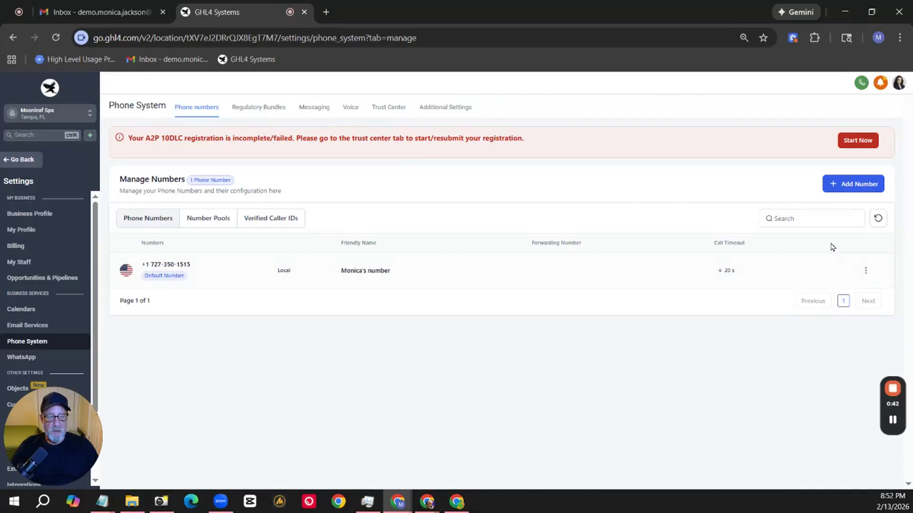
Edit the configuration of the purchased number and set its friendly name to "Master System Number".
left_click(865, 273)
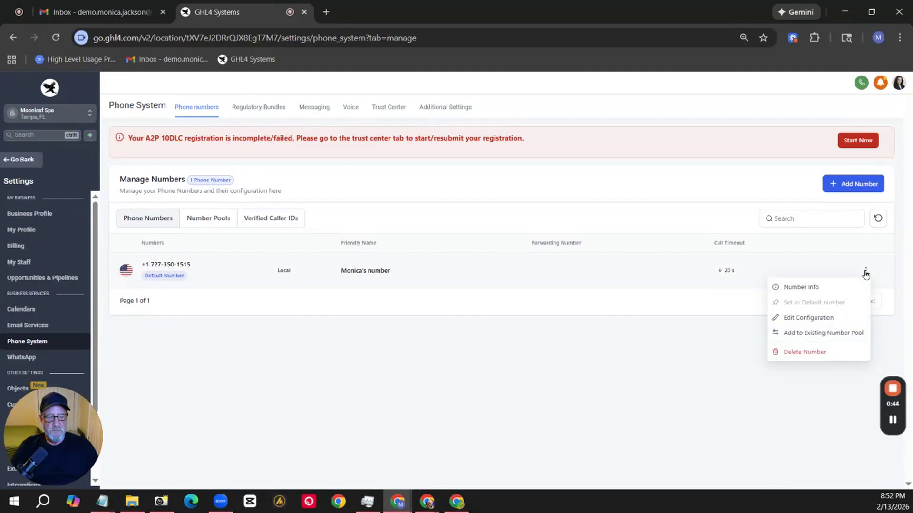
left_click(816, 317)
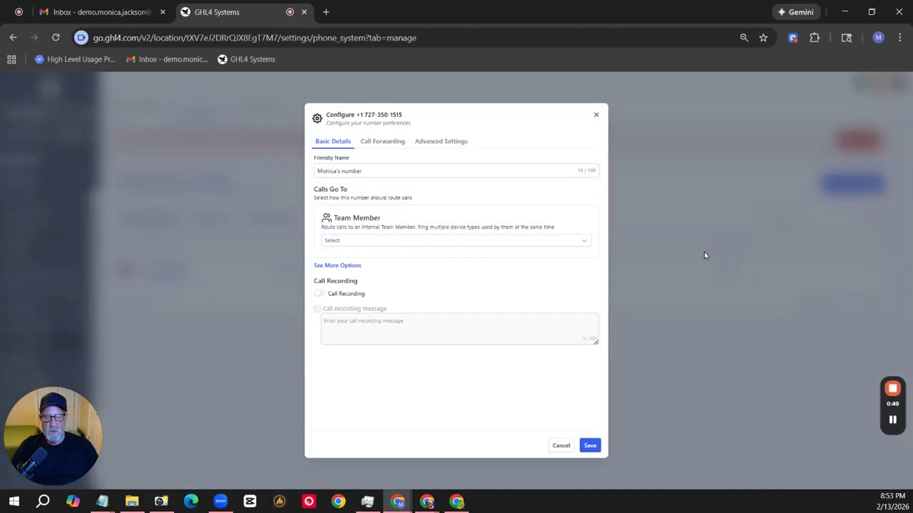
double_click(347, 170)
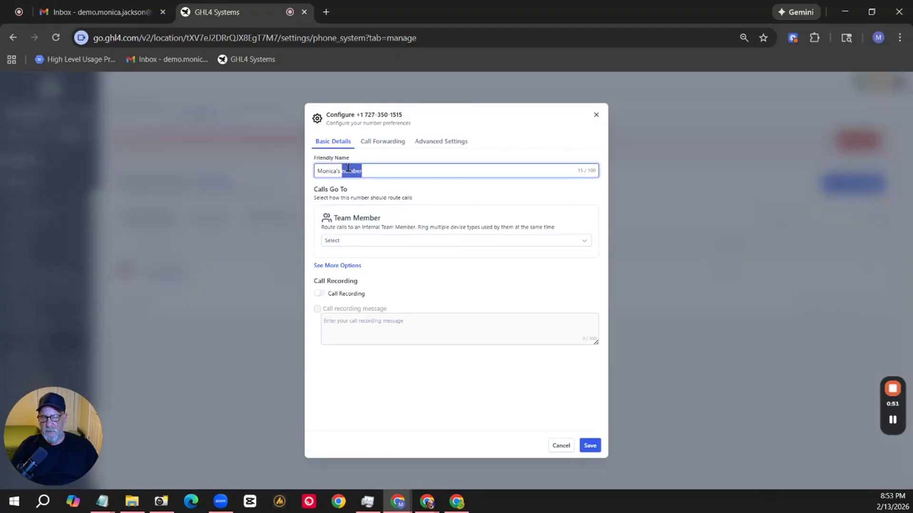
triple_click(347, 168)
type("Master System Number")
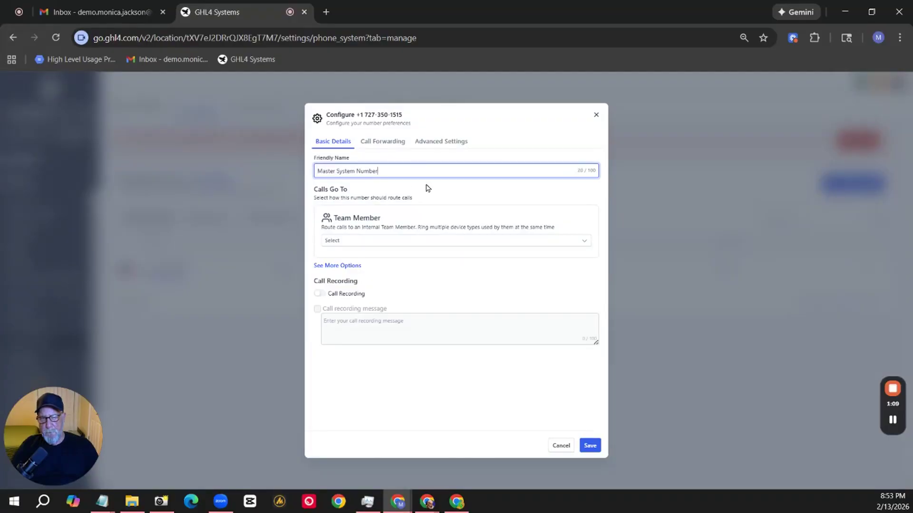
Route the number's calls to the second listed team member, ringing only the Mobile App and not the phone number or VoIP deskphone.
left_click(357, 245)
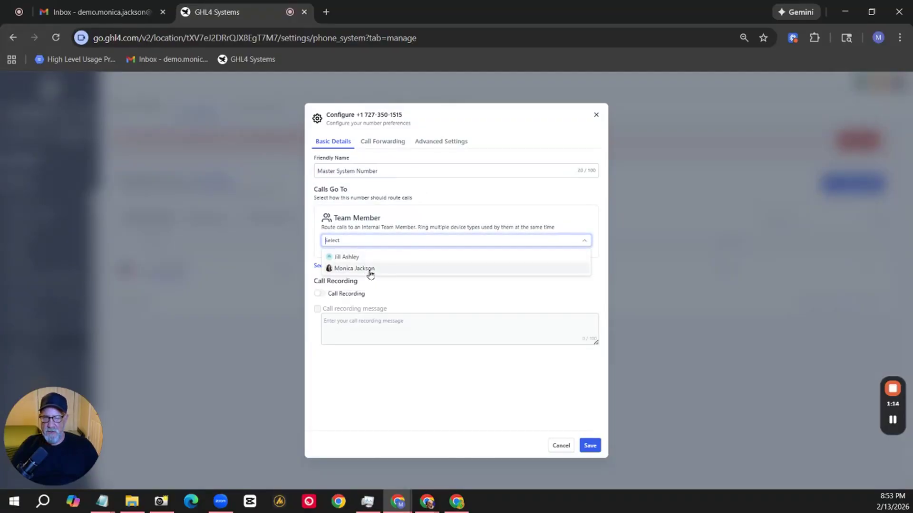
left_click(370, 272)
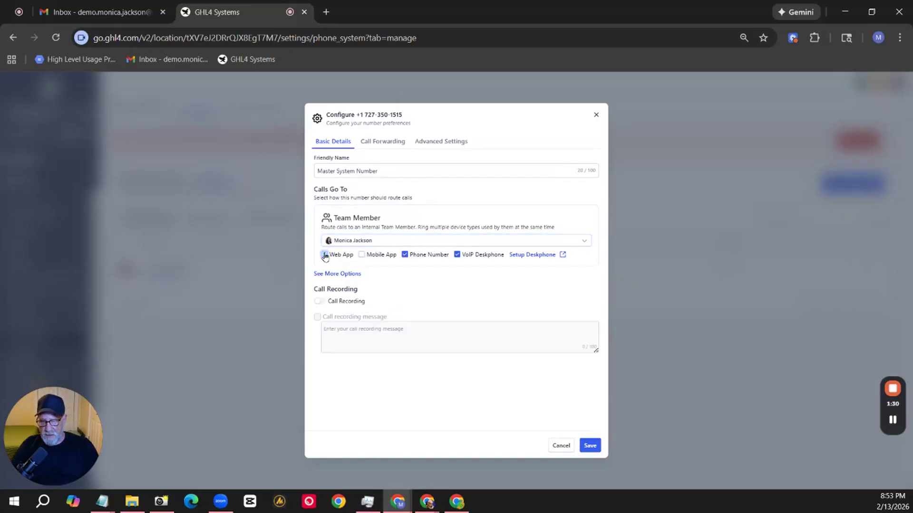
left_click(362, 255)
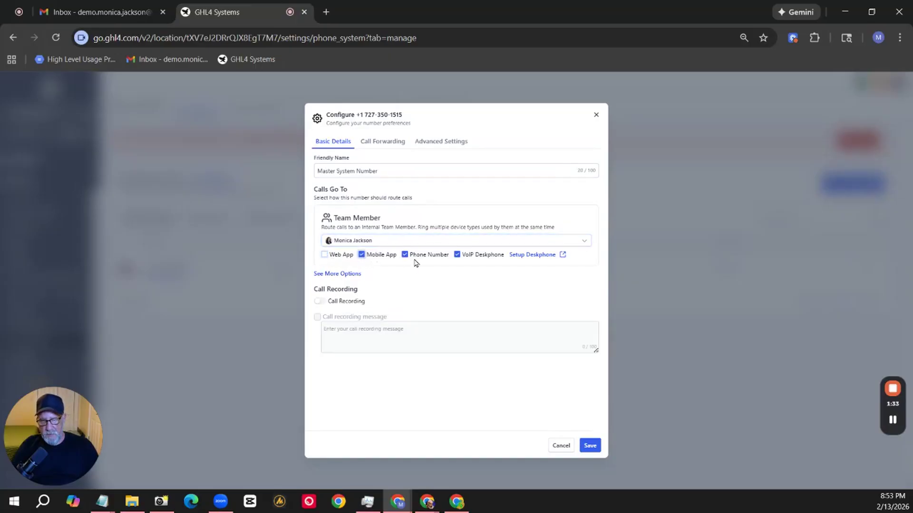
left_click(405, 255)
left_click(458, 255)
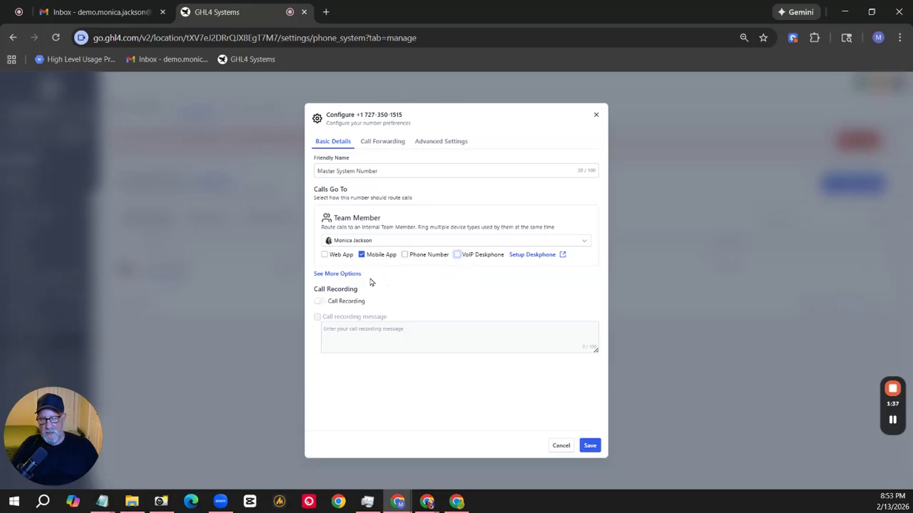
Enable call recording for the number and disable the call recording message.
left_click(324, 302)
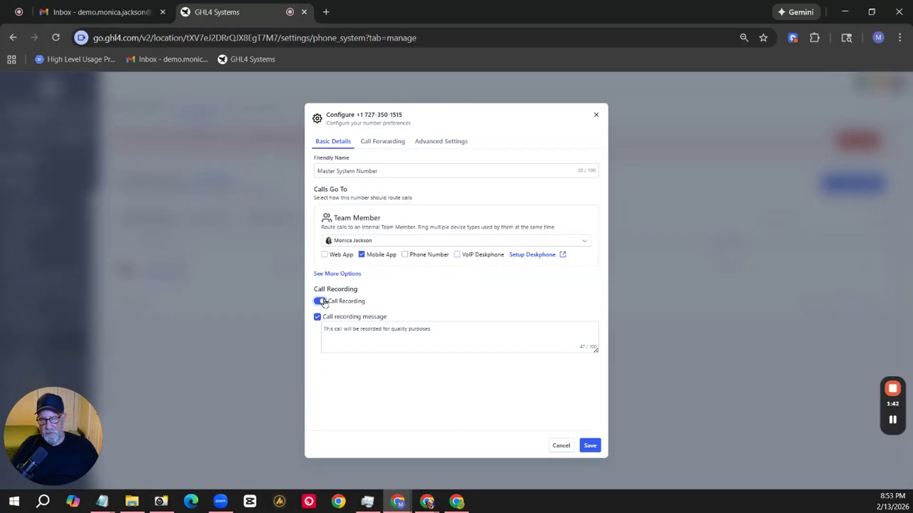
left_click(324, 334)
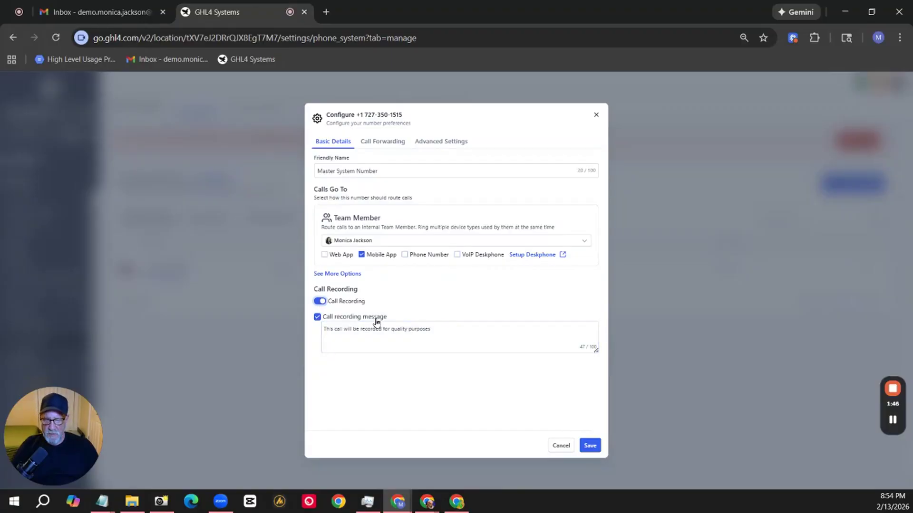
left_click(317, 317)
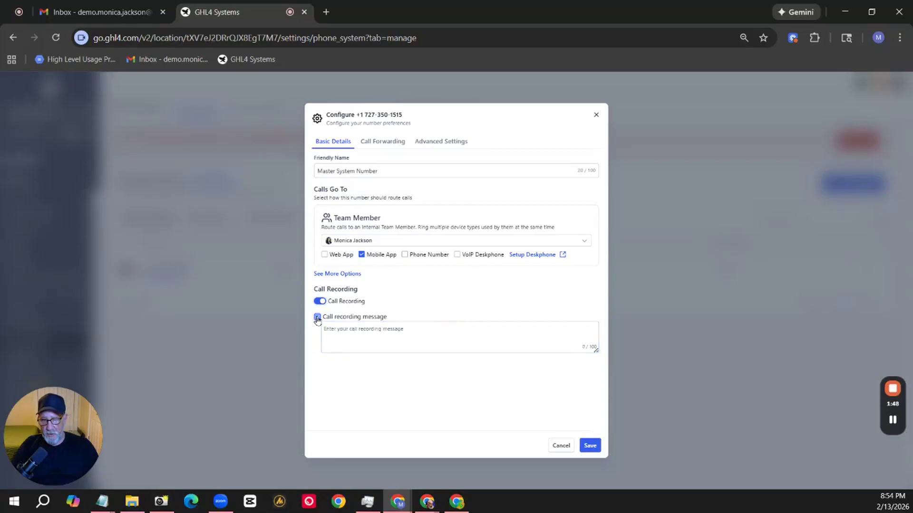
Review the number's call forwarding settings, including the external phone number, additional team members to ring, call timeouts and voicemail backup.
left_click(383, 142)
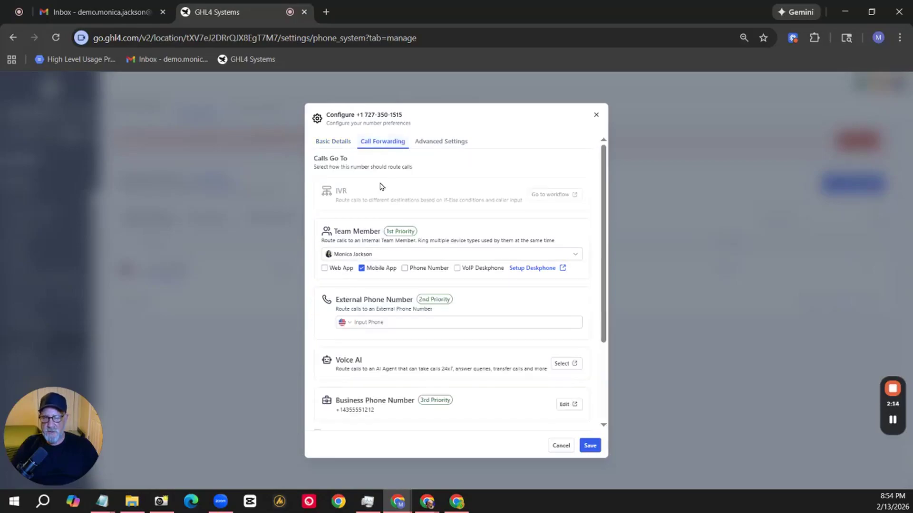
left_click(383, 321)
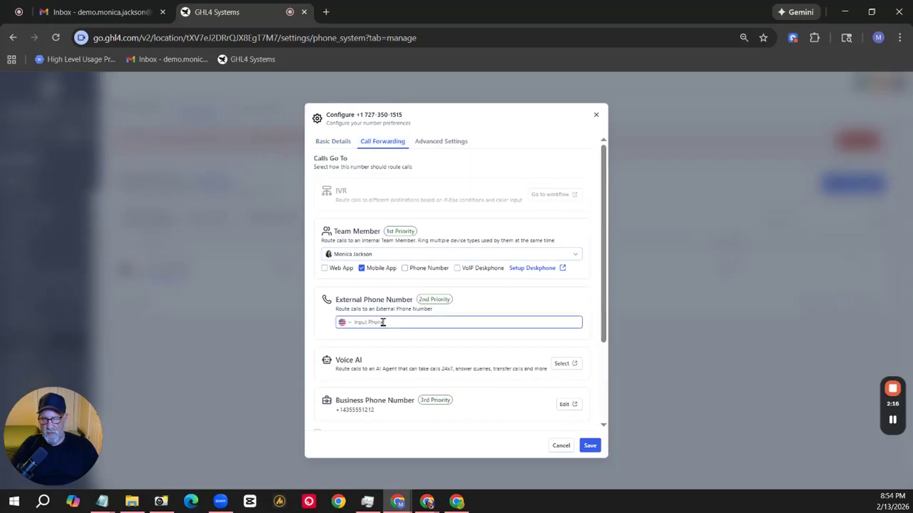
scroll(383, 322, "down", 2)
scroll(384, 322, "down", 2)
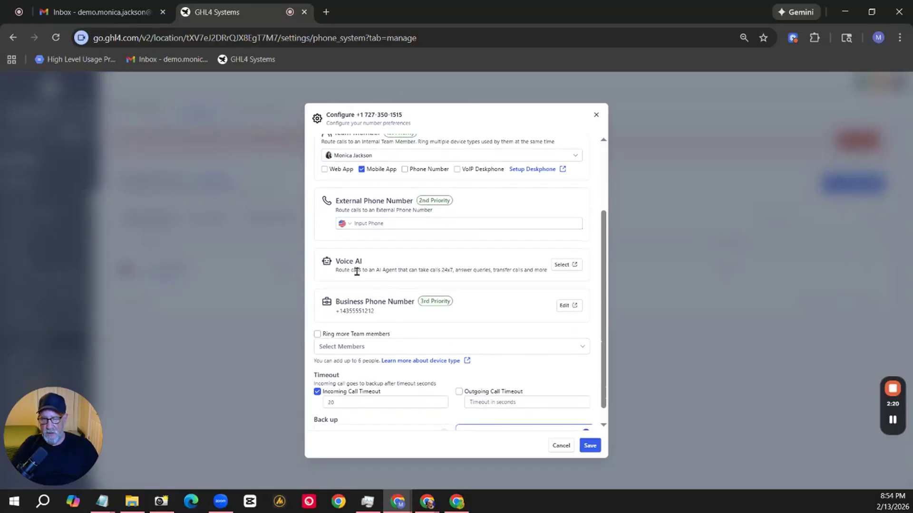
scroll(362, 278, "down", 1)
left_click(372, 330)
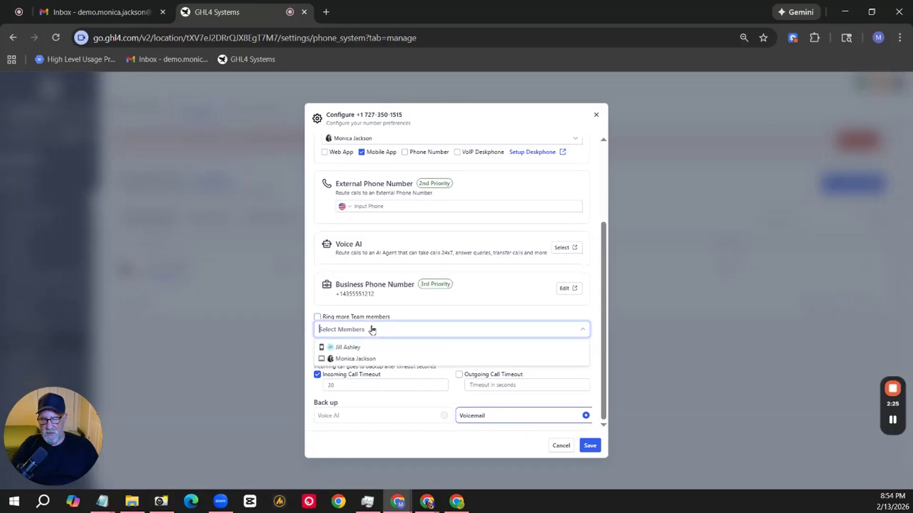
left_click(434, 312)
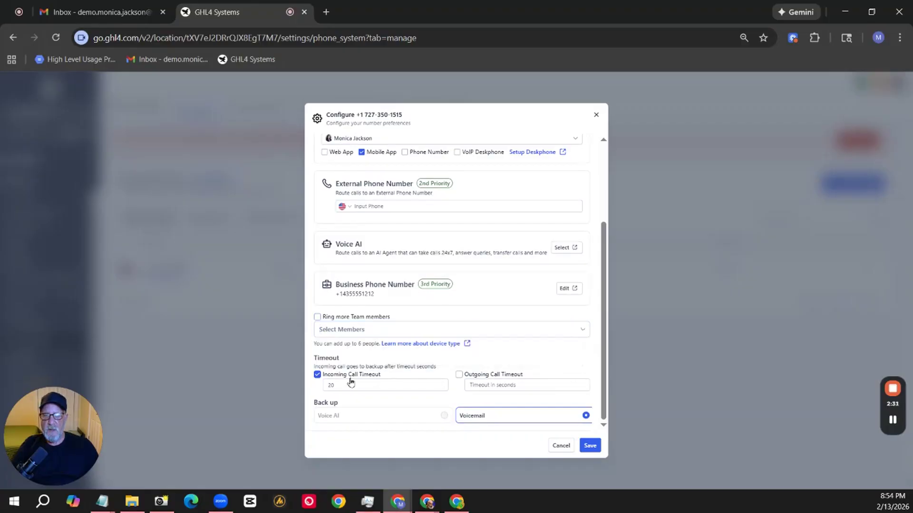
left_click(346, 385)
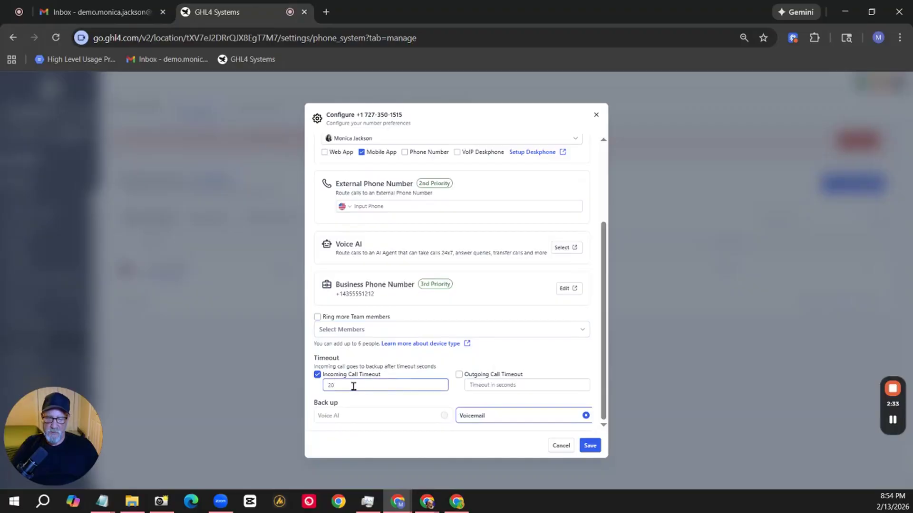
left_click(493, 386)
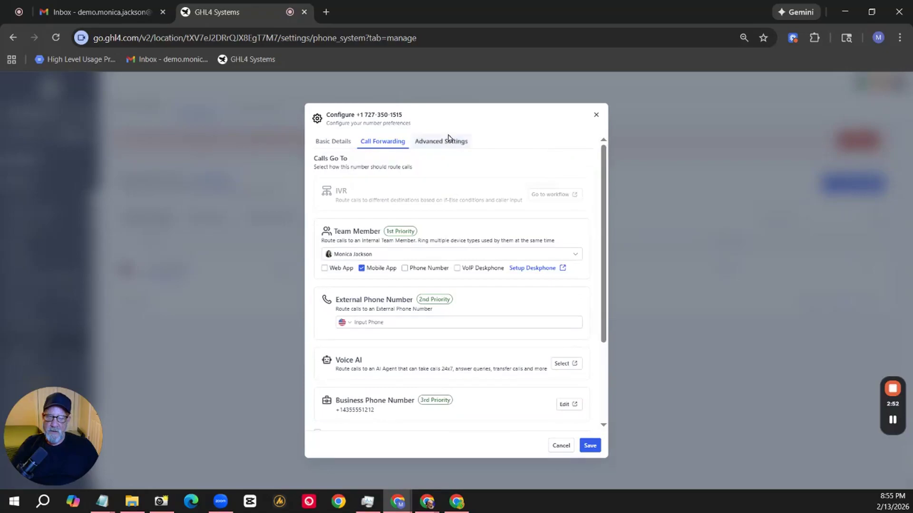
Enable the whisper message in the advanced settings and set it to "Call from {{contact.name}}" using the contact's Full Name custom value.
left_click(442, 141)
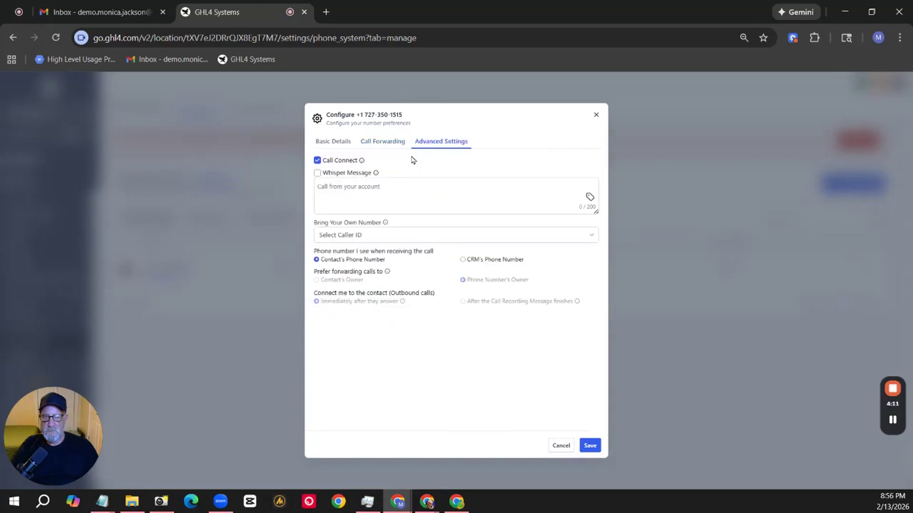
mouse_move(363, 163)
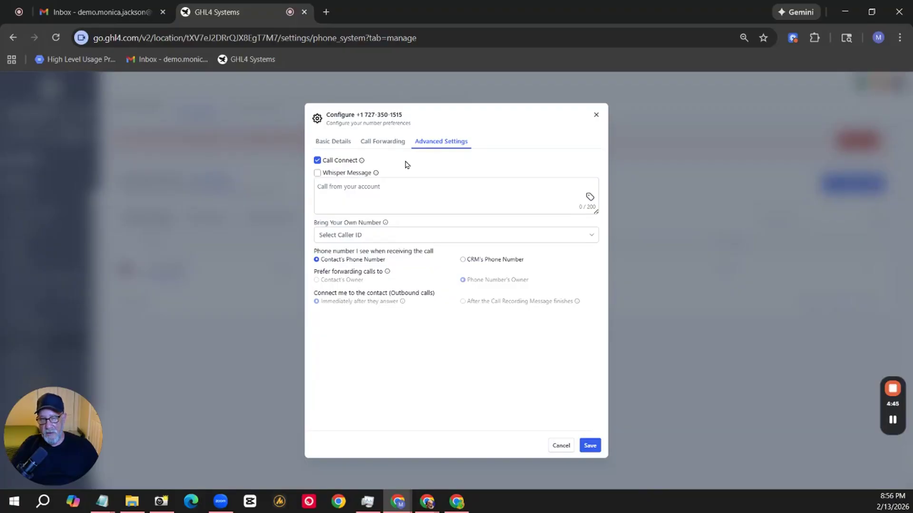
left_click(318, 174)
left_click(318, 173)
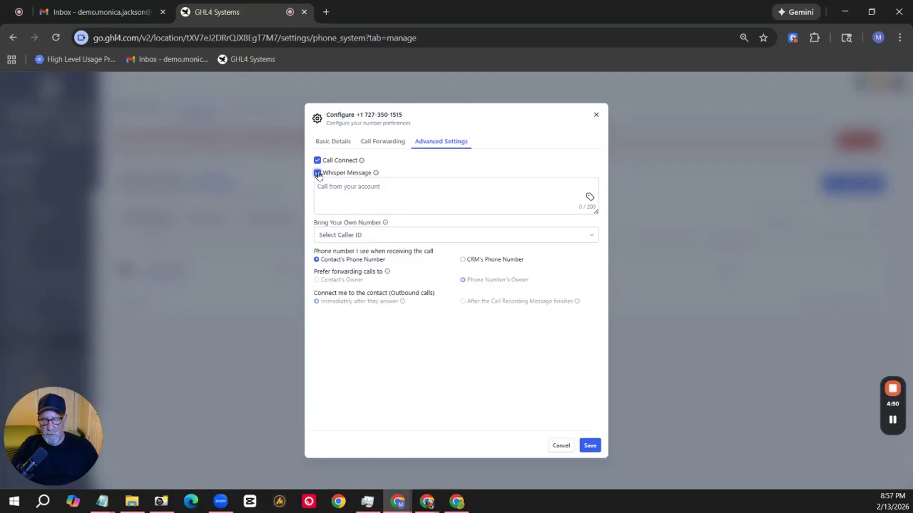
left_click(344, 187)
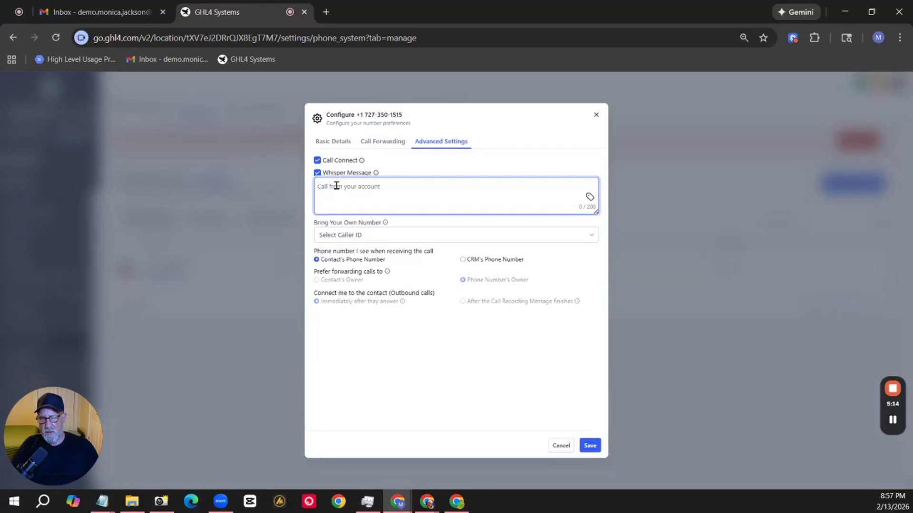
type("Call from")
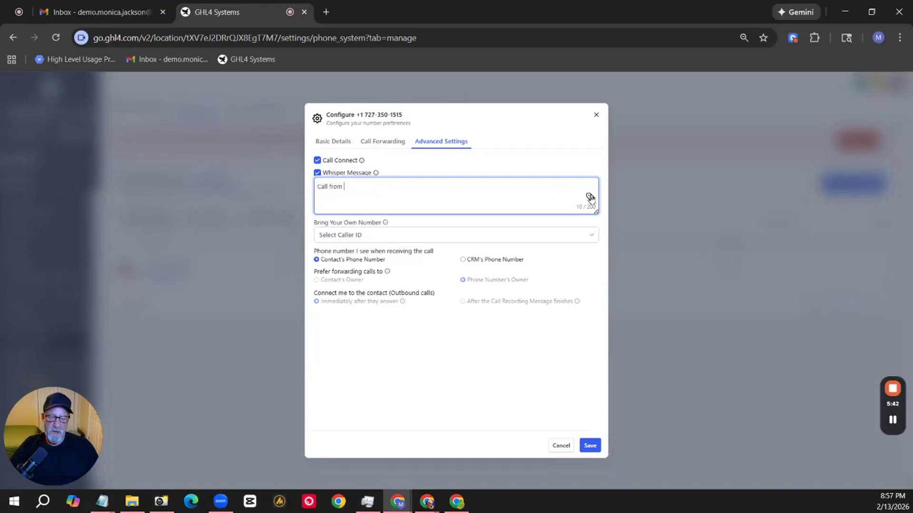
left_click(590, 197)
mouse_move(605, 265)
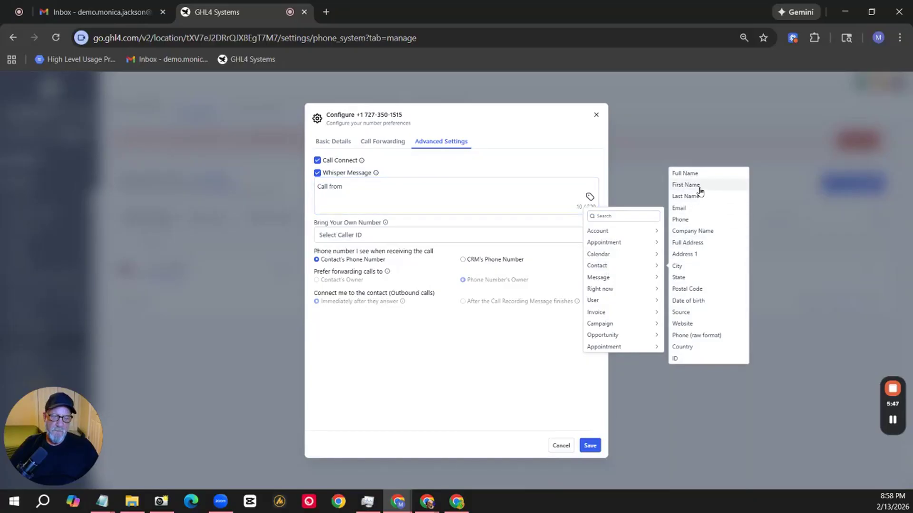
left_click(695, 175)
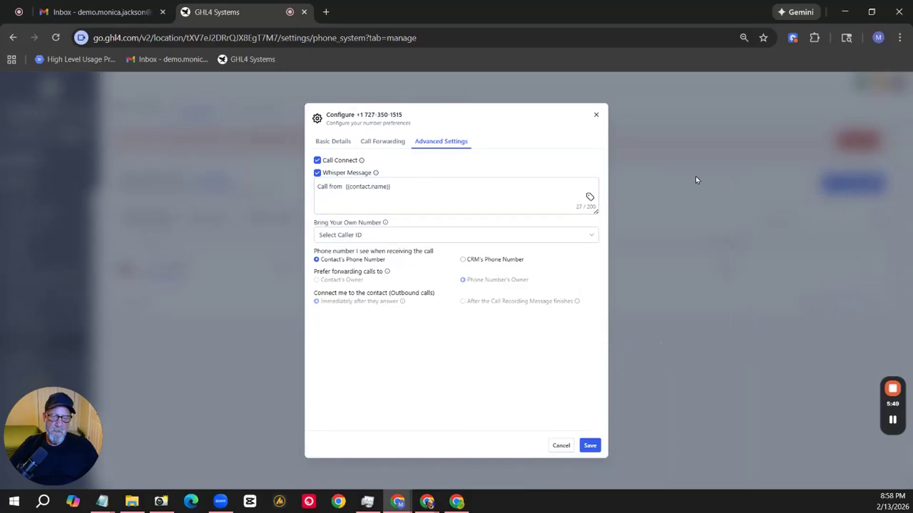
left_click(398, 194)
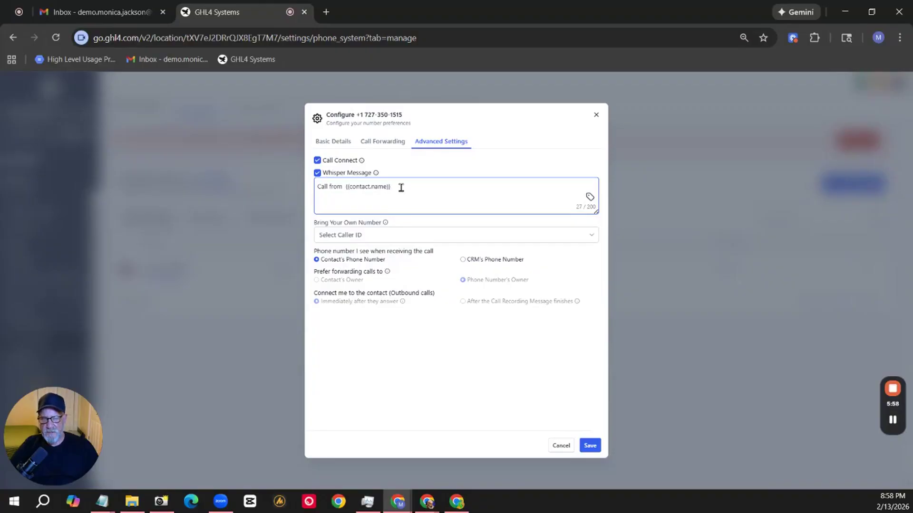
Check the Bring Your Own Number caller ID options and choose Contact's Phone Number as the number seen when receiving calls.
left_click(390, 235)
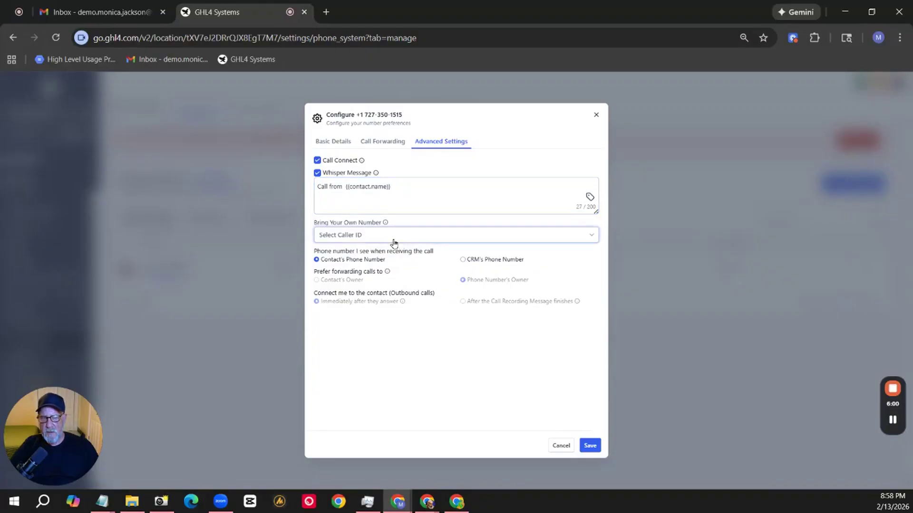
left_click(392, 241)
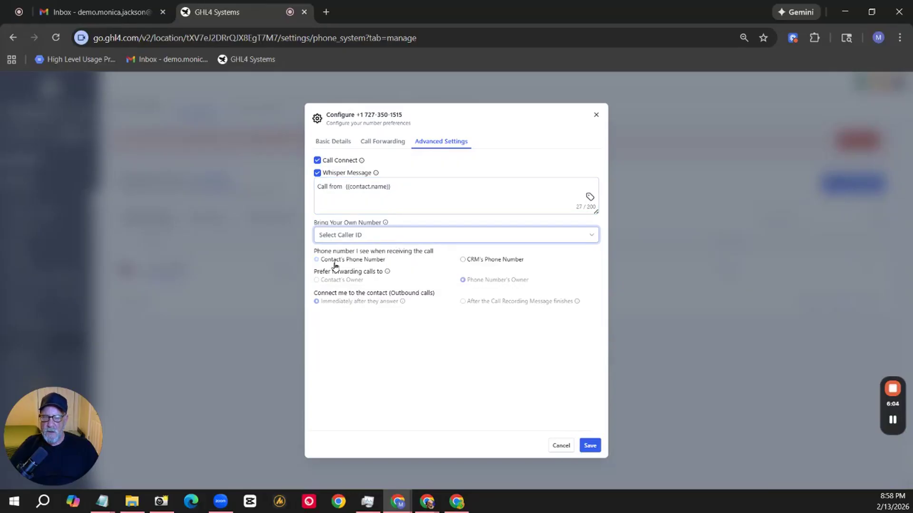
left_click(336, 260)
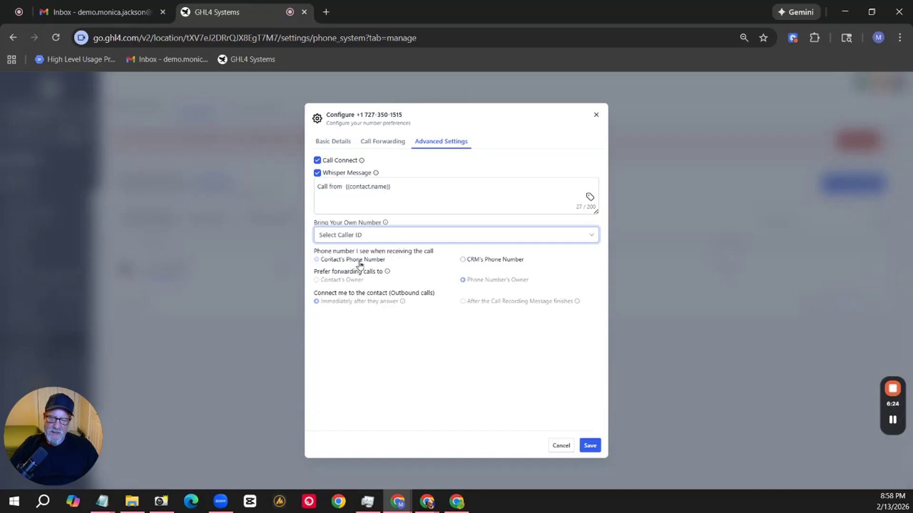
left_click(379, 263)
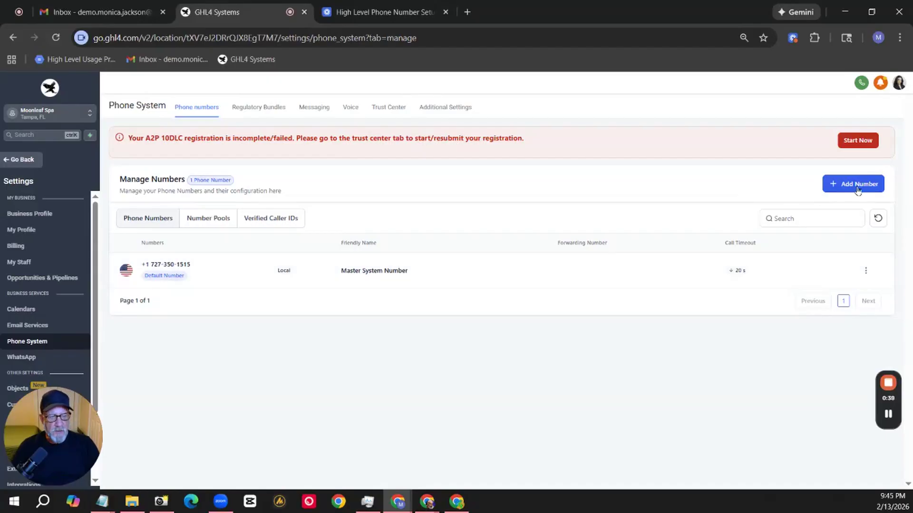
Start adding another phone number and filter the available United States numbers to local ones whose first part matches 727.
left_click(855, 187)
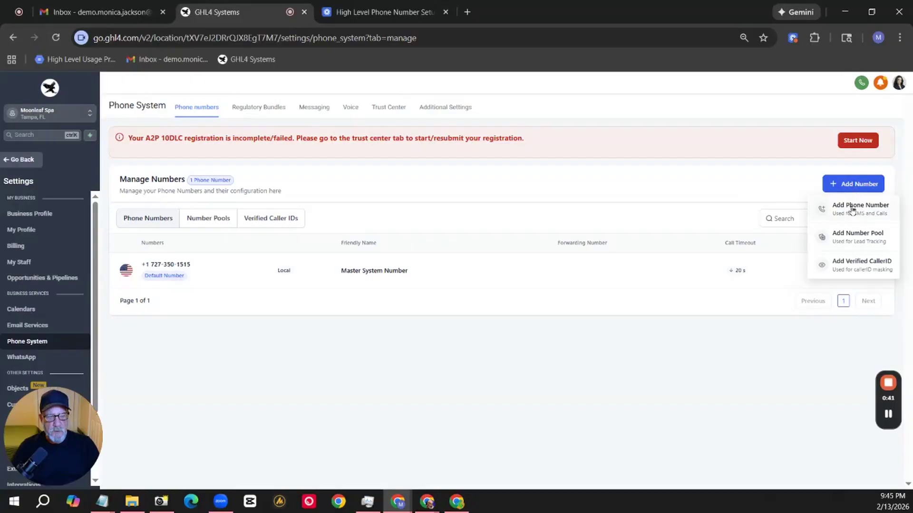
left_click(851, 208)
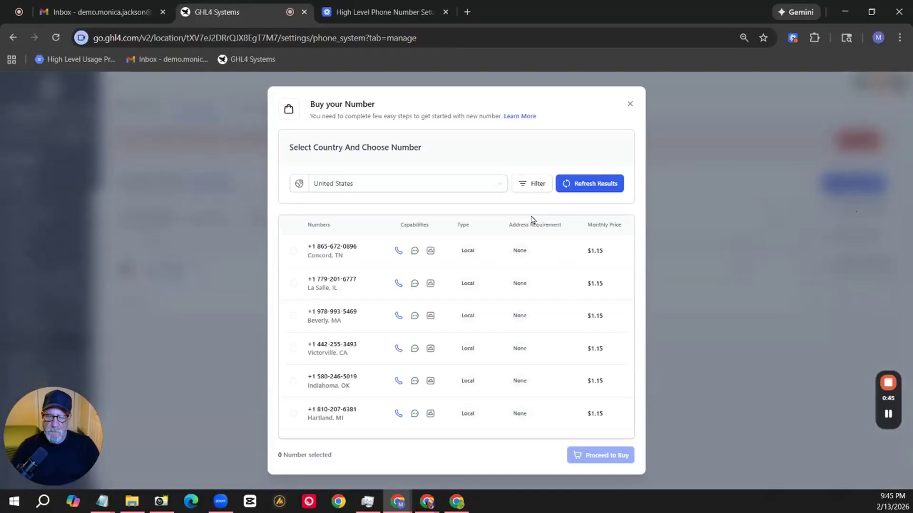
left_click(533, 193)
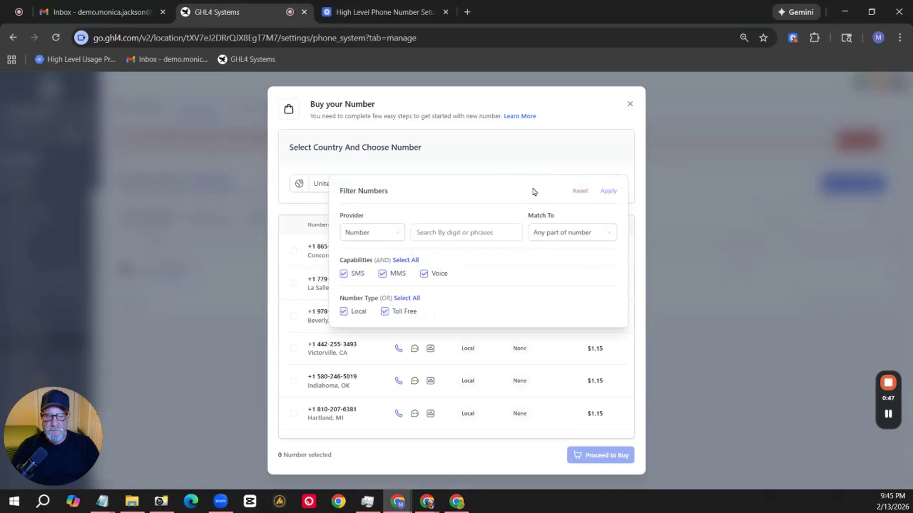
left_click(555, 238)
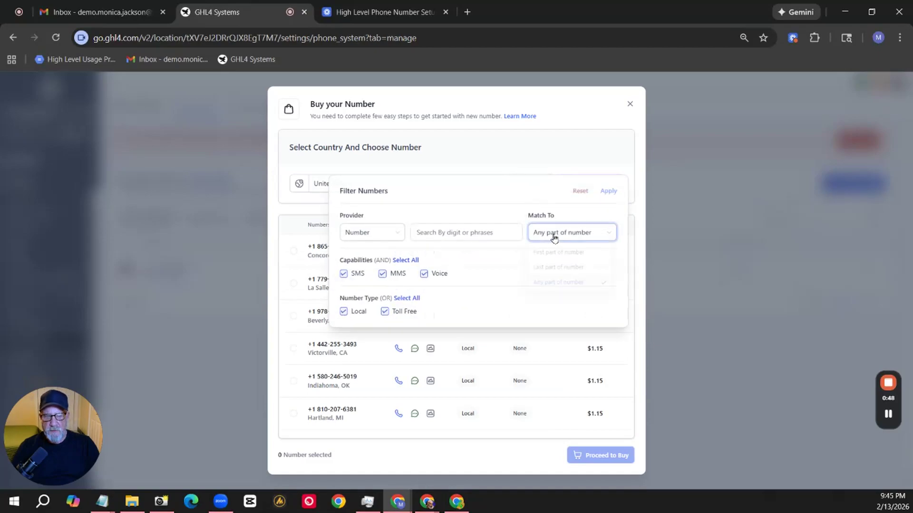
left_click(553, 254)
left_click(481, 233)
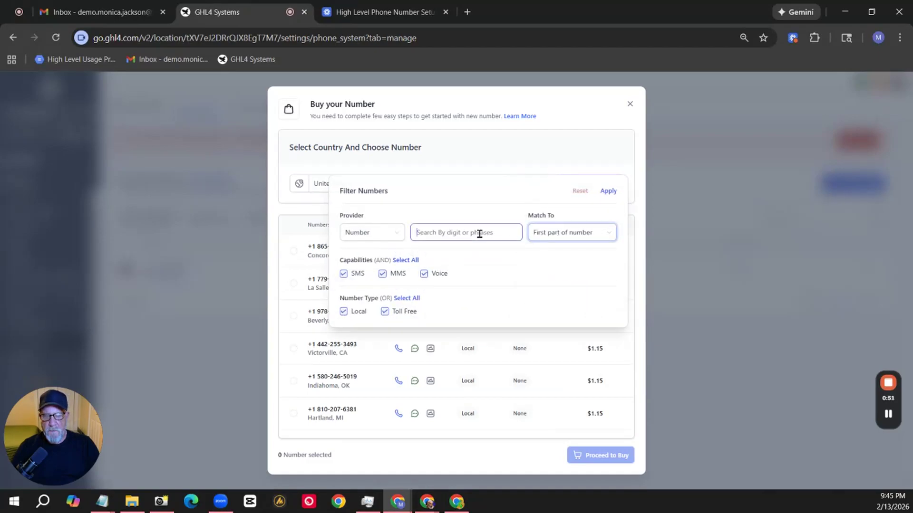
type("727")
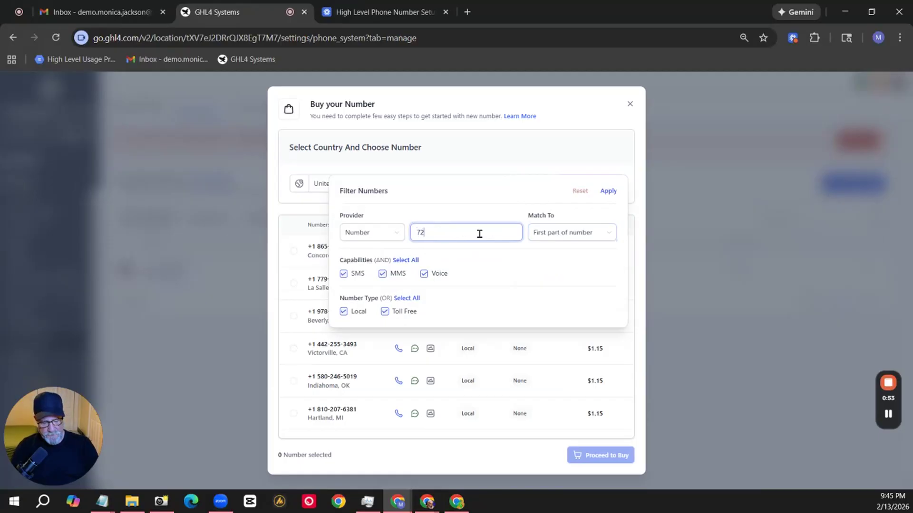
left_click(384, 312)
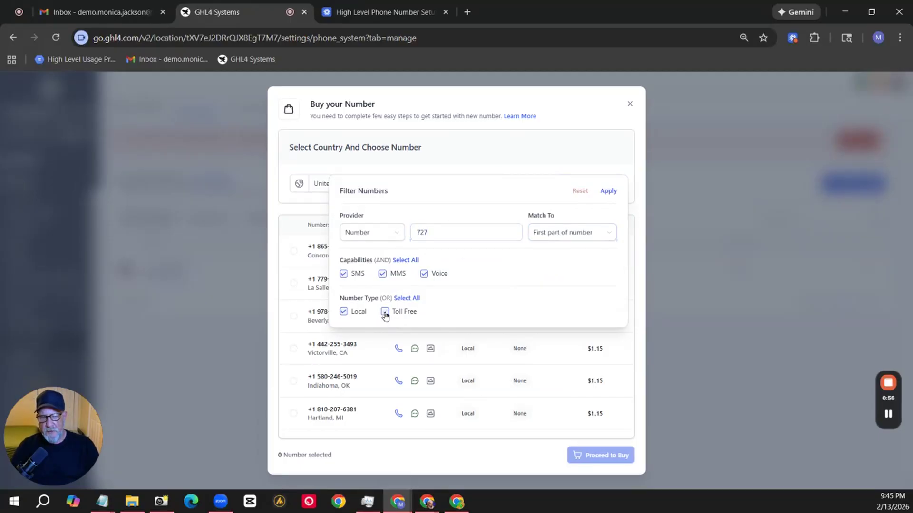
left_click(608, 191)
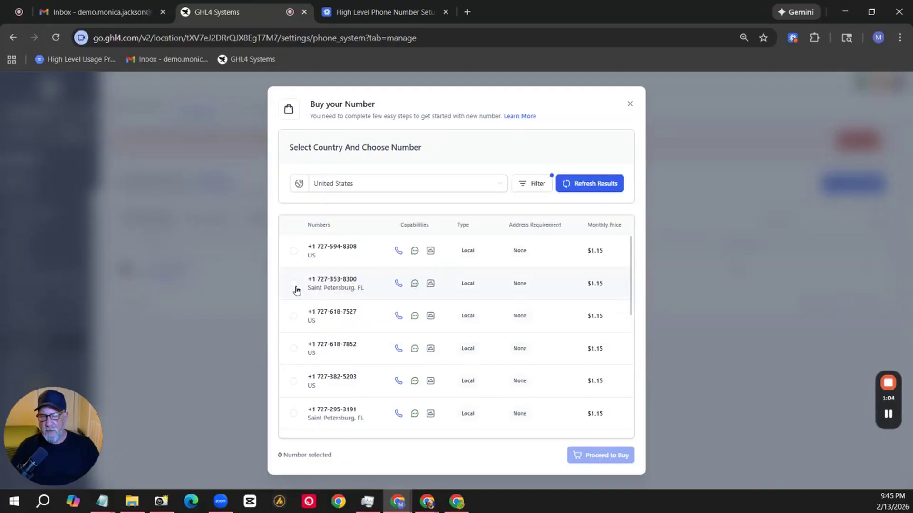
Buy the second listed 727 number, located in Saint Petersburg, FL, and close the registration dialog without registering for A2P.
left_click(295, 284)
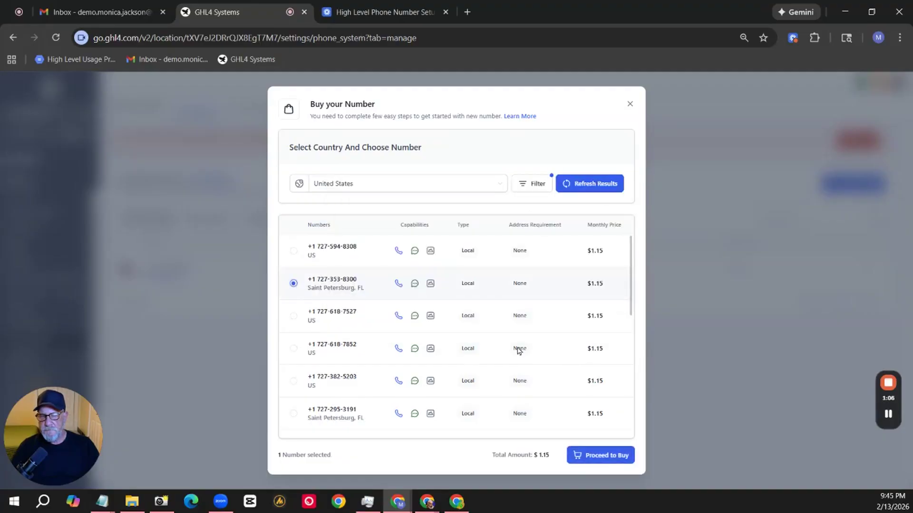
left_click(595, 461)
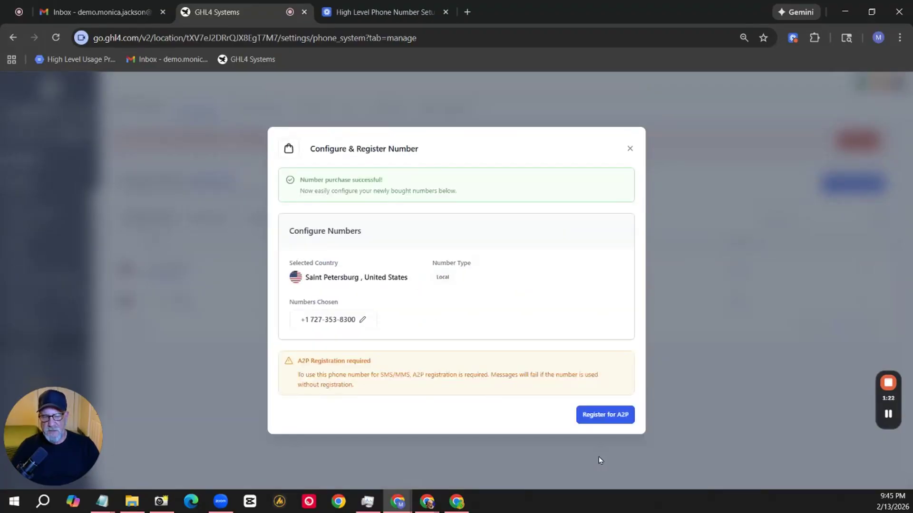
left_click(630, 150)
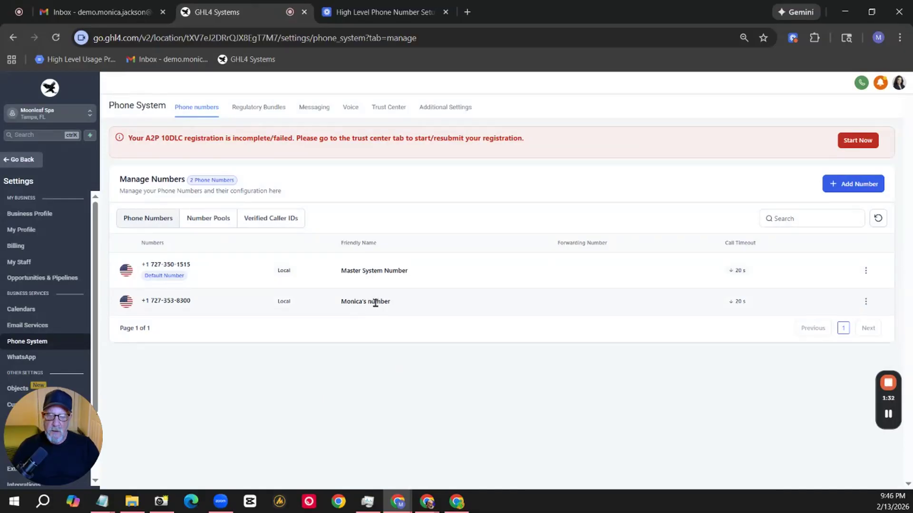
Edit the newly bought number's configuration and replace its friendly name with the other team member's first name in possessive form followed by "Number".
left_click(865, 304)
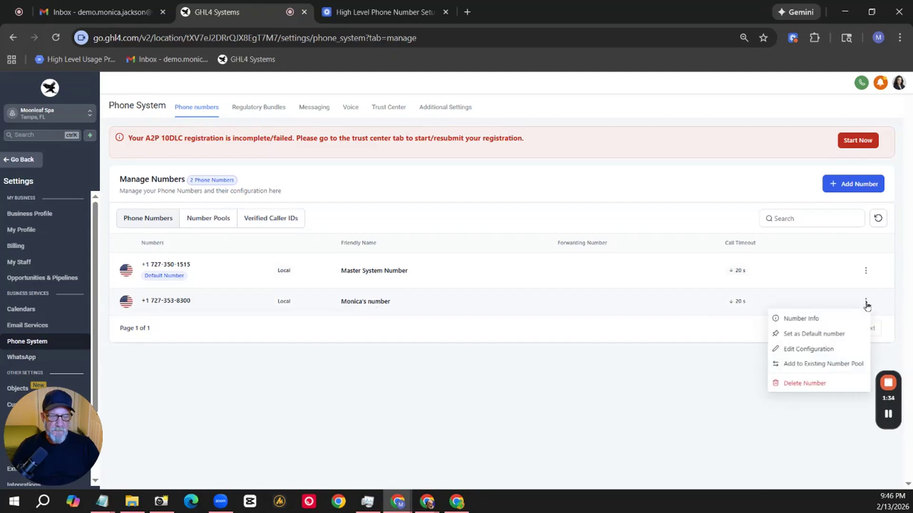
left_click(821, 350)
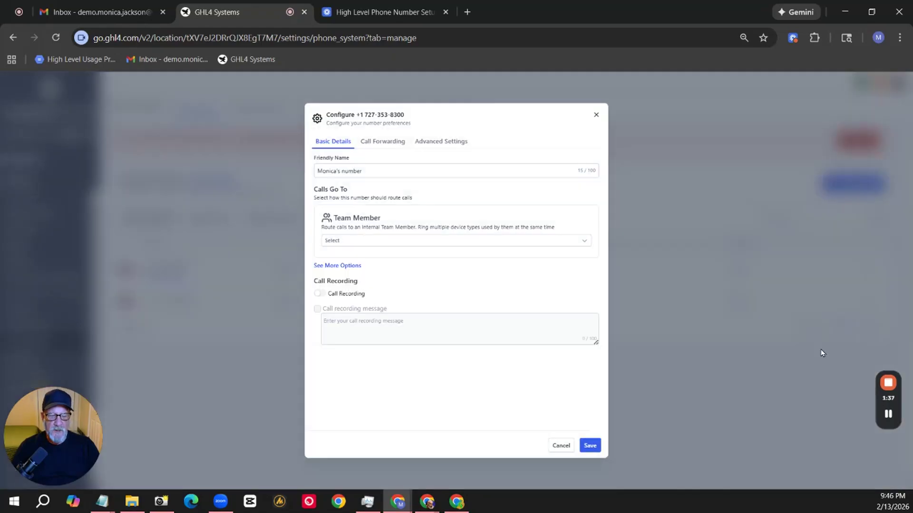
triple_click(338, 170)
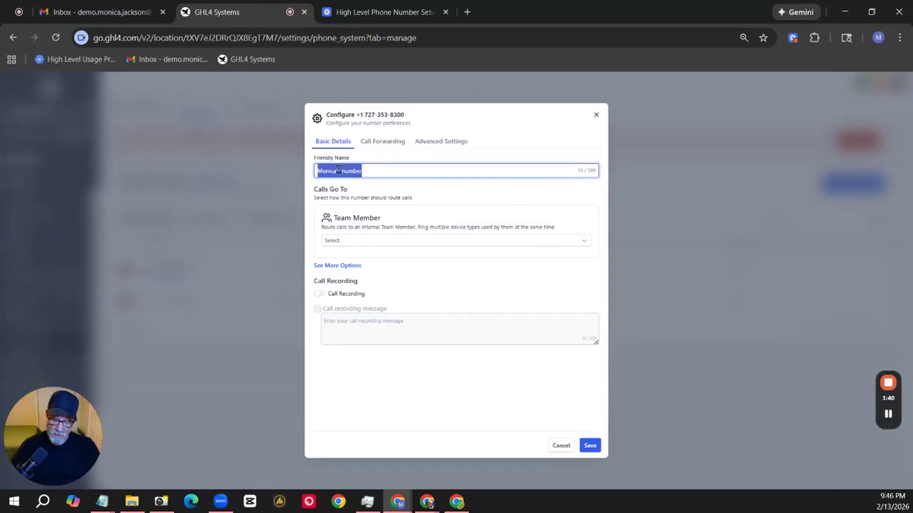
type("Jill's Number")
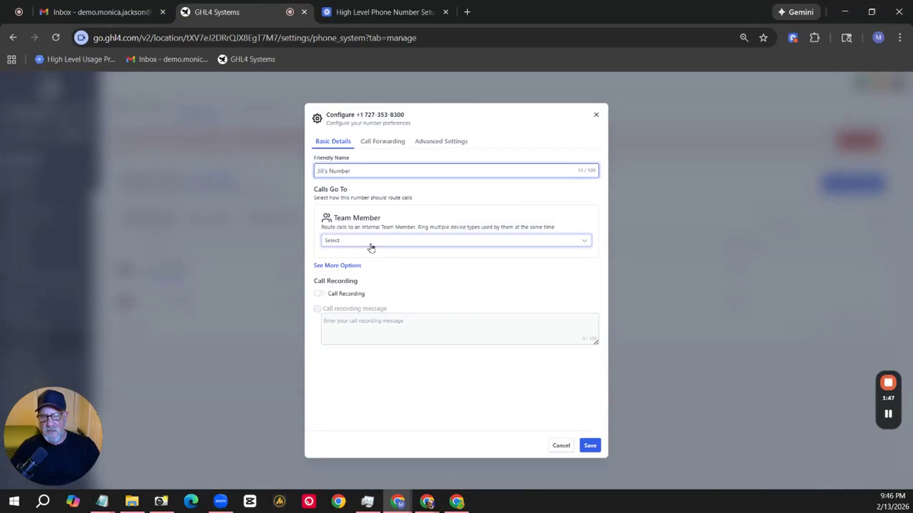
Route the number's calls to the team member it is named after, and enable call recording without a recording message.
left_click(370, 244)
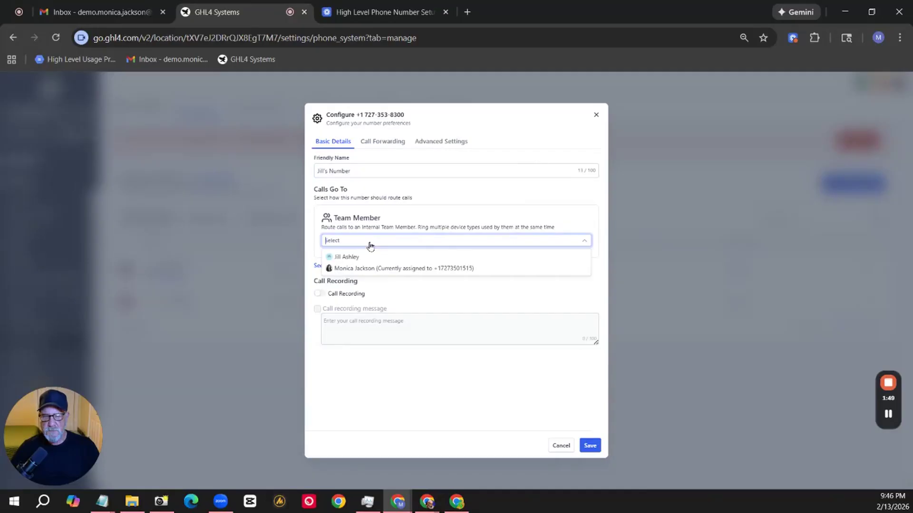
left_click(347, 257)
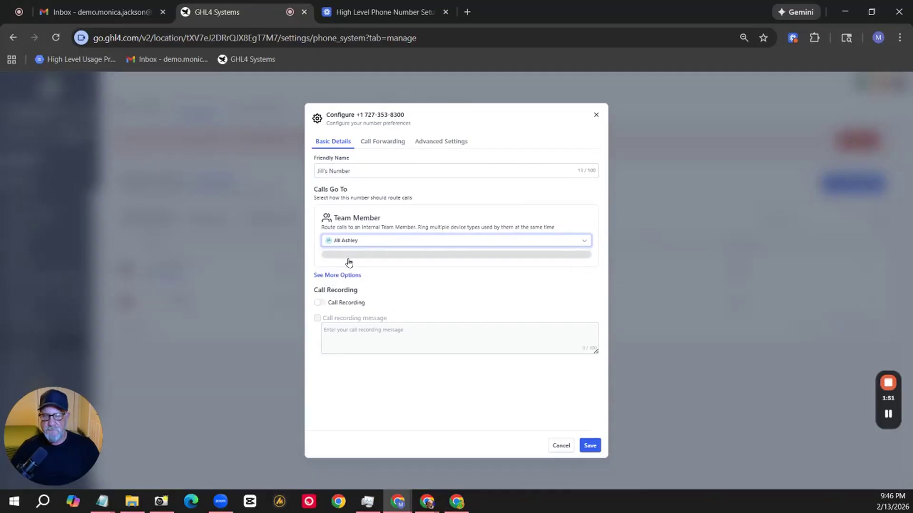
left_click(319, 301)
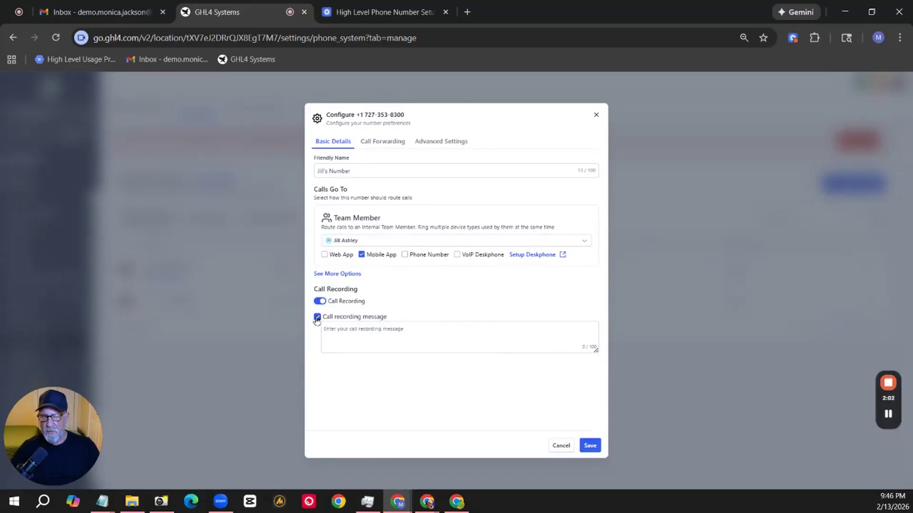
left_click(317, 318)
Review the number's call forwarding and advanced settings, including the whisper message field, and save the configuration.
left_click(381, 142)
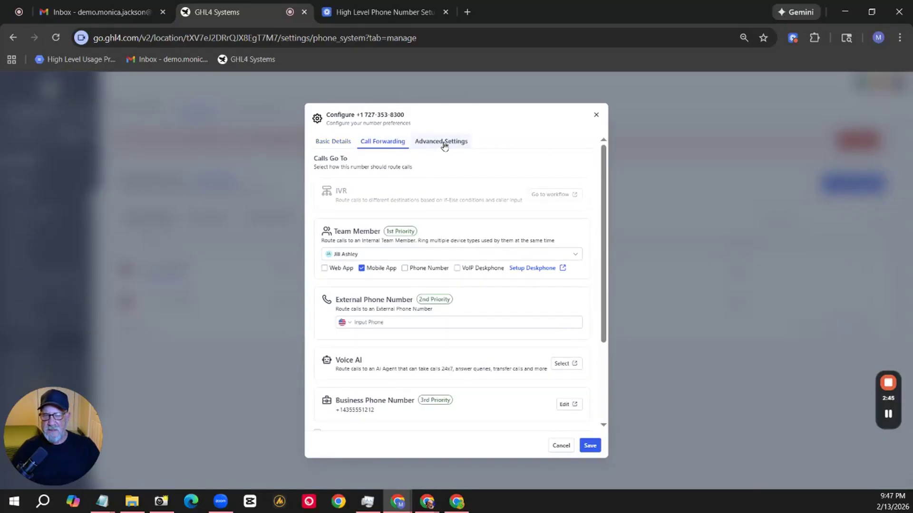
left_click(444, 146)
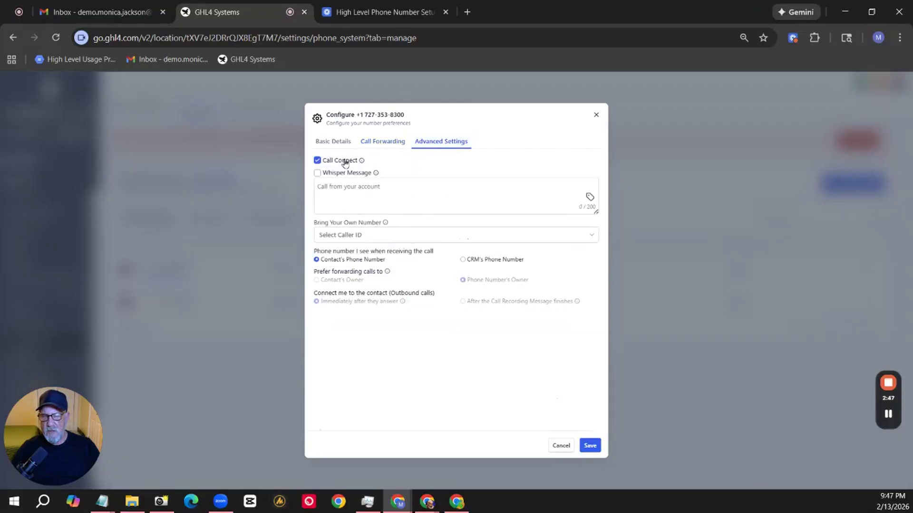
left_click(395, 191)
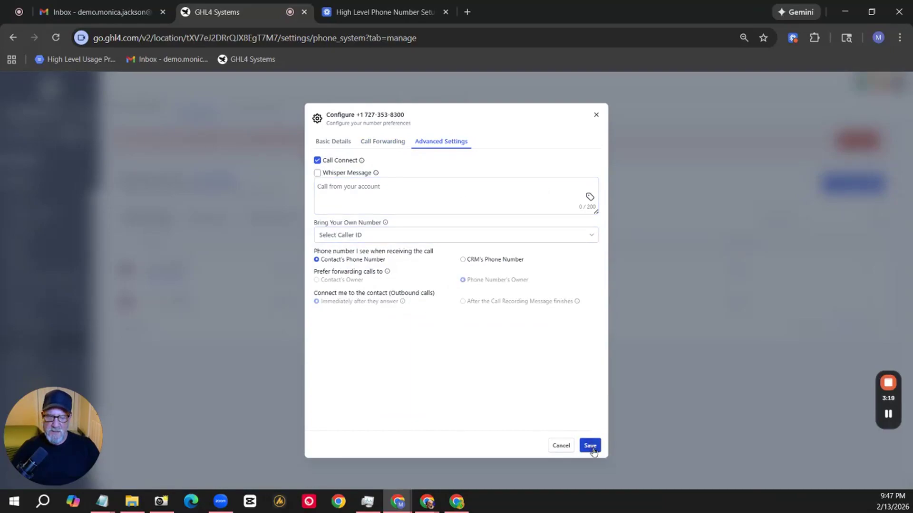
left_click(590, 445)
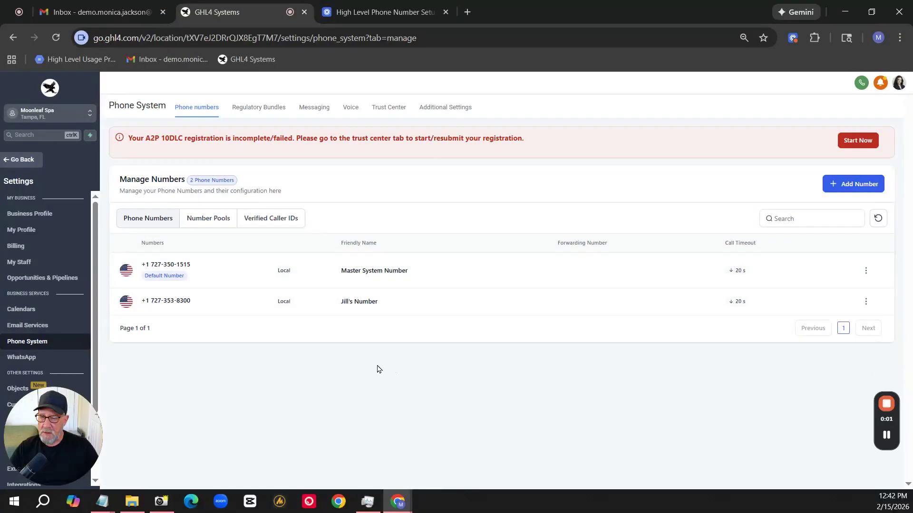
Examine the first staff member's Call & Voicemail Settings, including default channels and incoming call timeout, and return to the staff list.
left_click(28, 263)
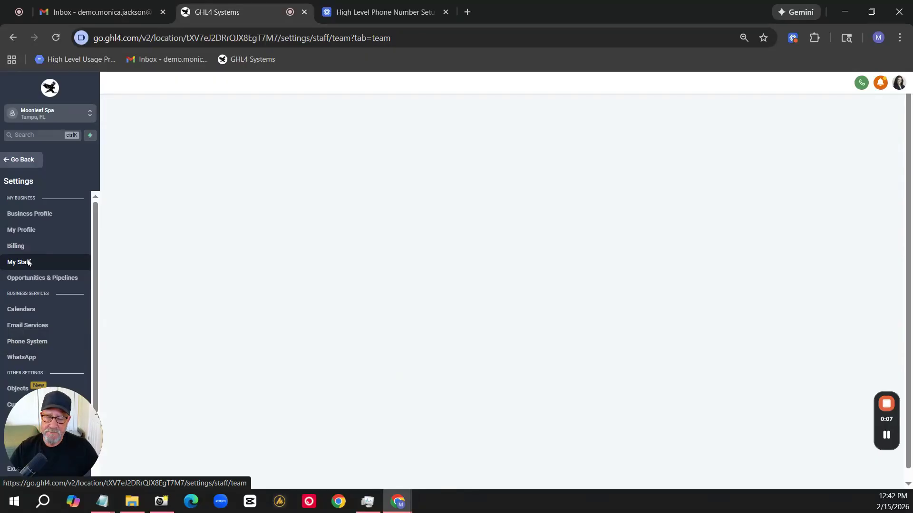
left_click(783, 201)
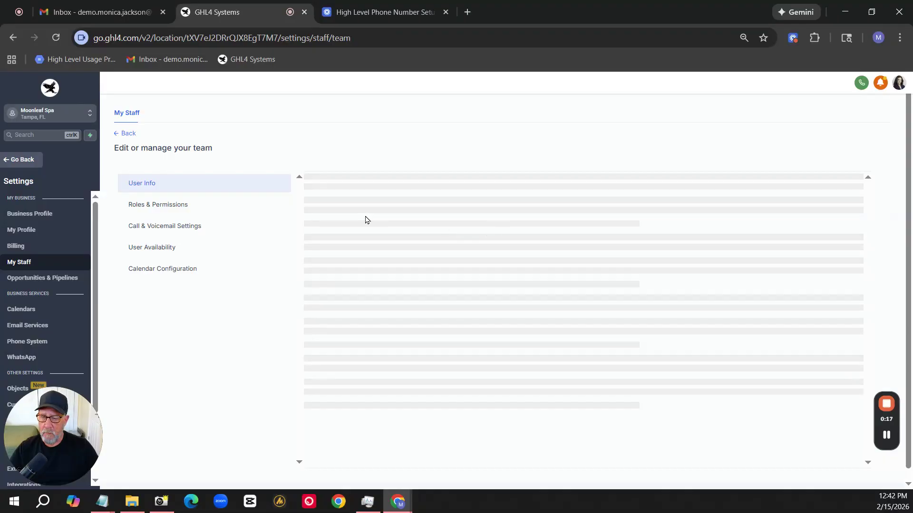
left_click(170, 231)
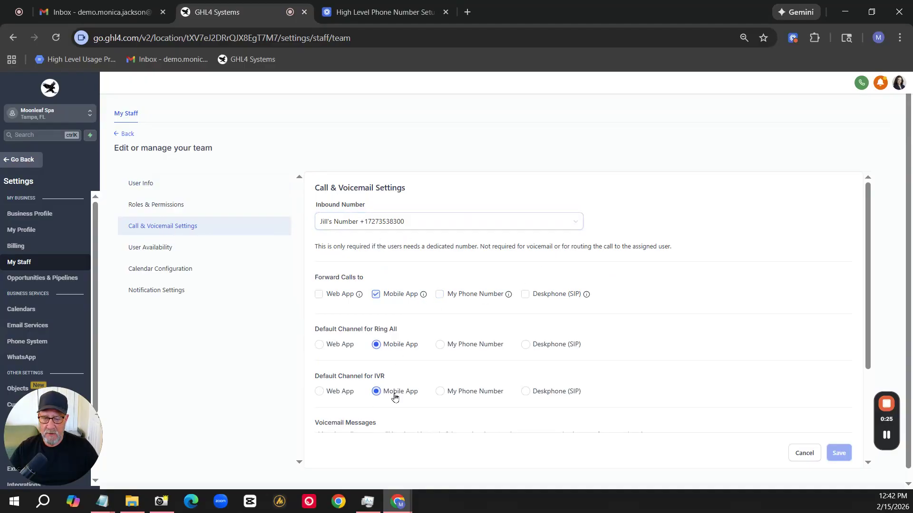
scroll(394, 398, "down", 3)
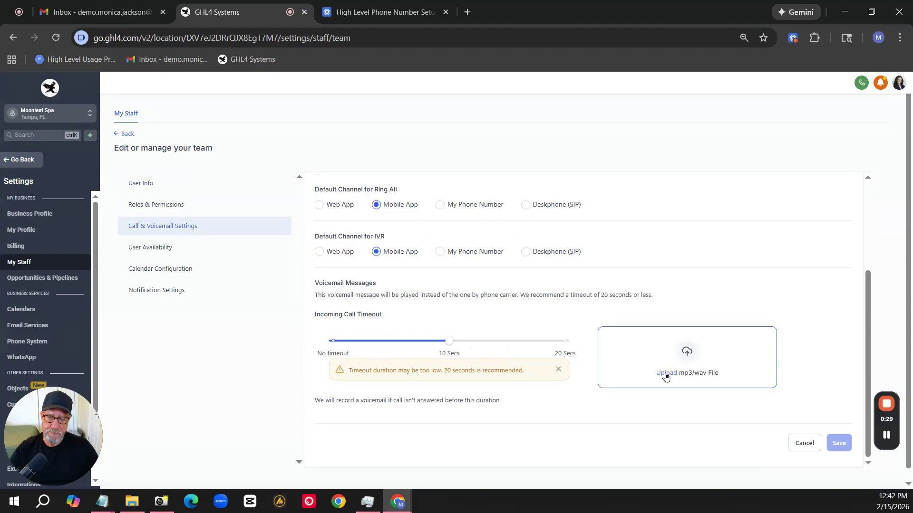
left_click(125, 136)
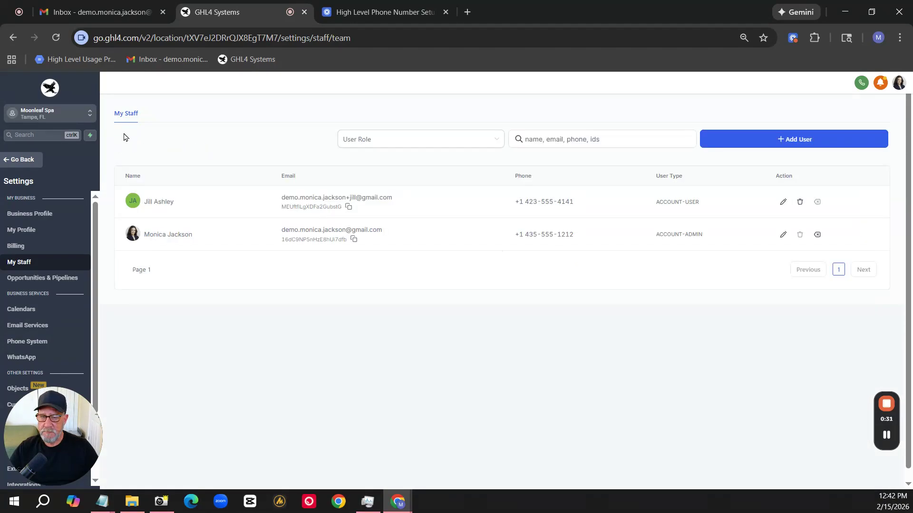
In the account admin's Call & Voicemail Settings, set the default channels for Ring All and IVR to Mobile App, keeping Master System Number inbound.
left_click(781, 236)
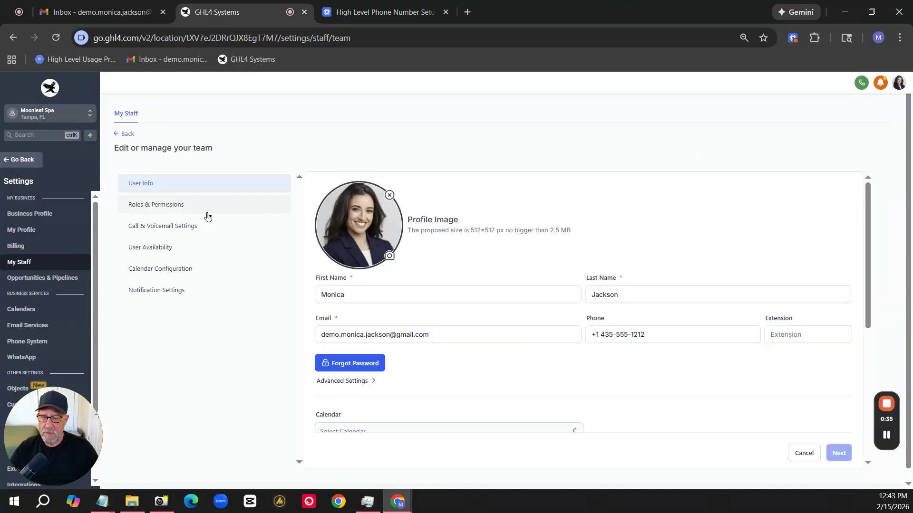
left_click(156, 233)
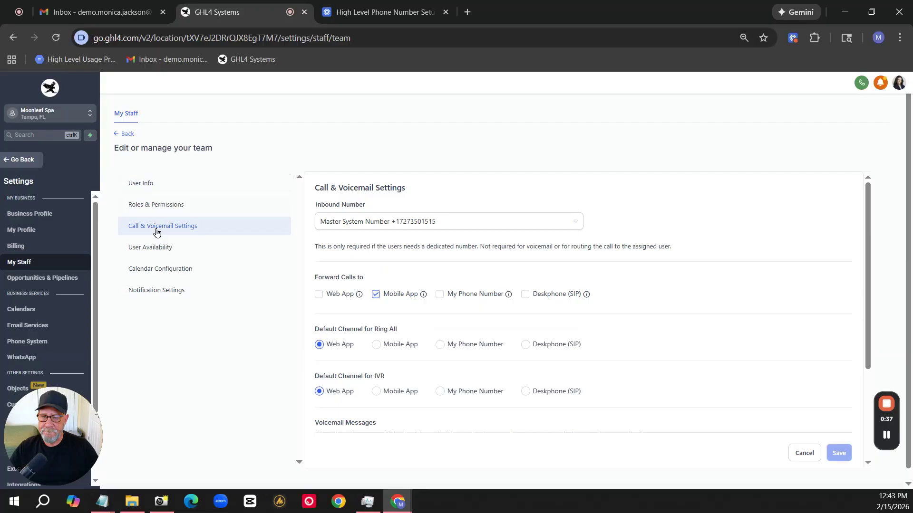
left_click(376, 345)
left_click(376, 392)
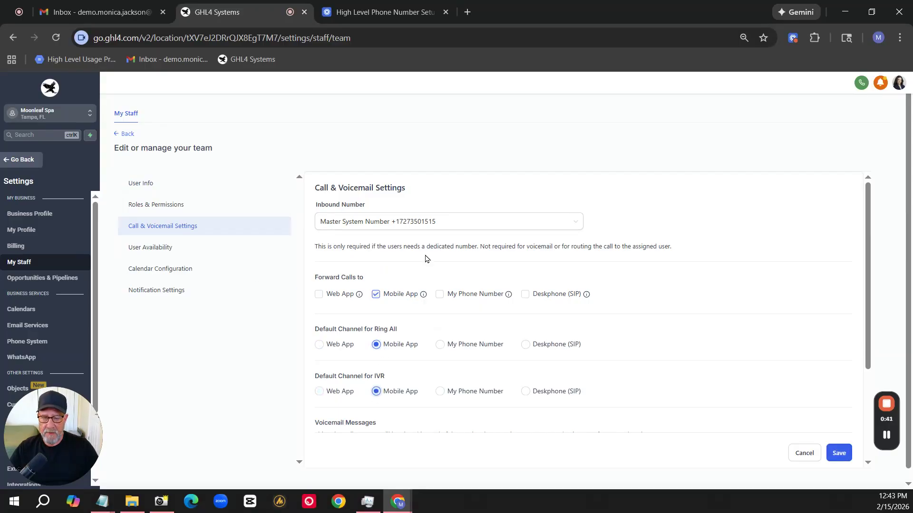
left_click(428, 229)
left_click(431, 241)
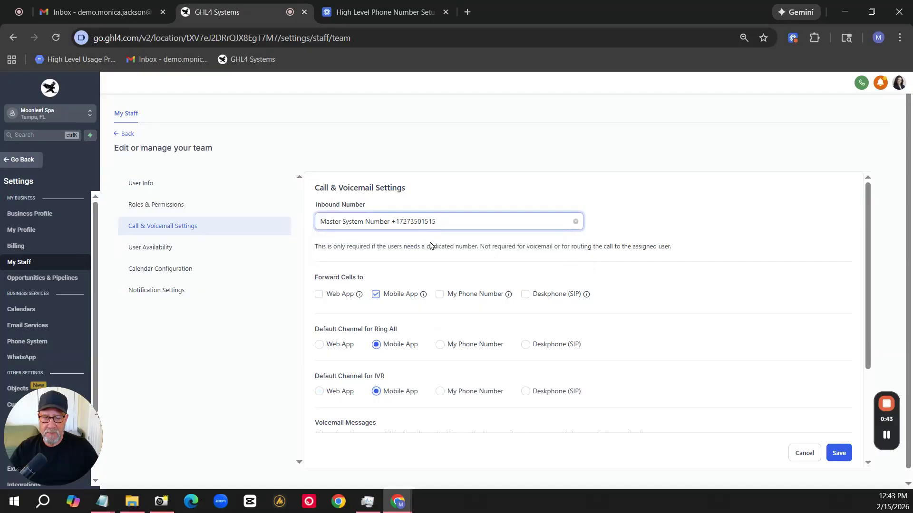
scroll(517, 305, "down", 3)
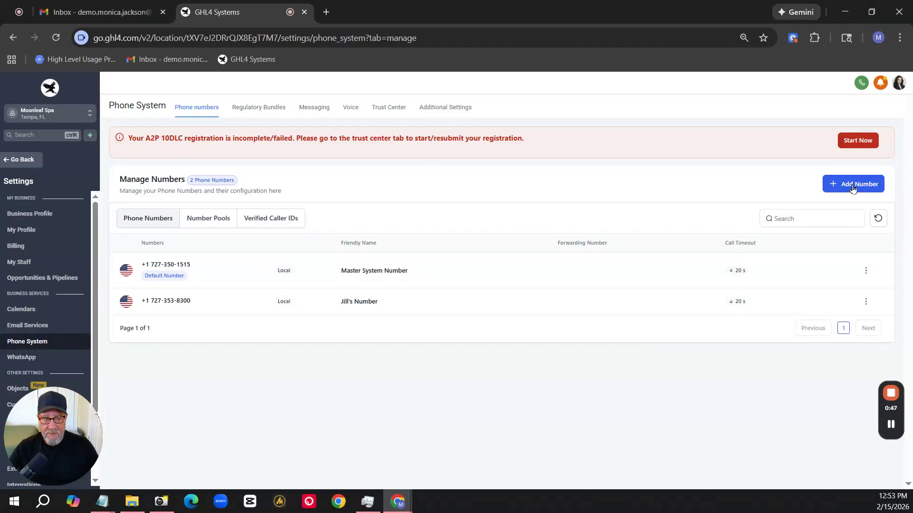
View the United States phone numbers available for purchase and close the list without buying one.
left_click(852, 189)
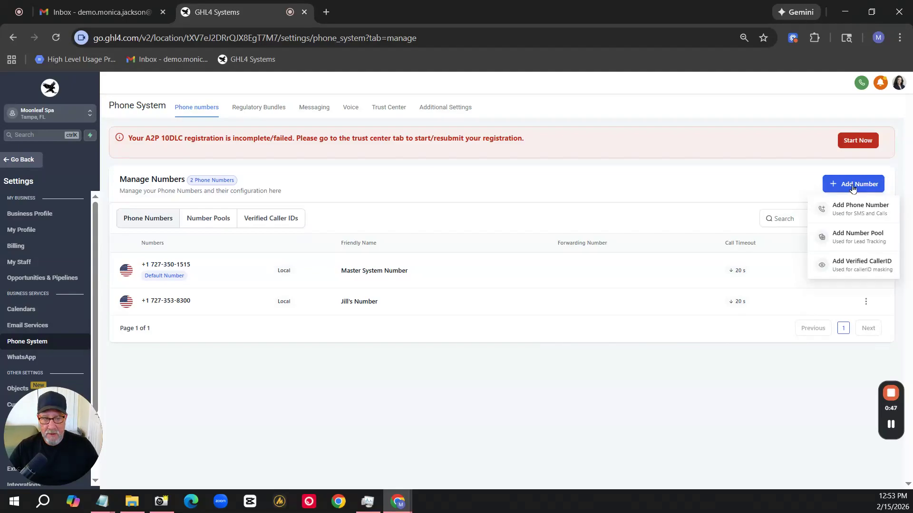
left_click(851, 215)
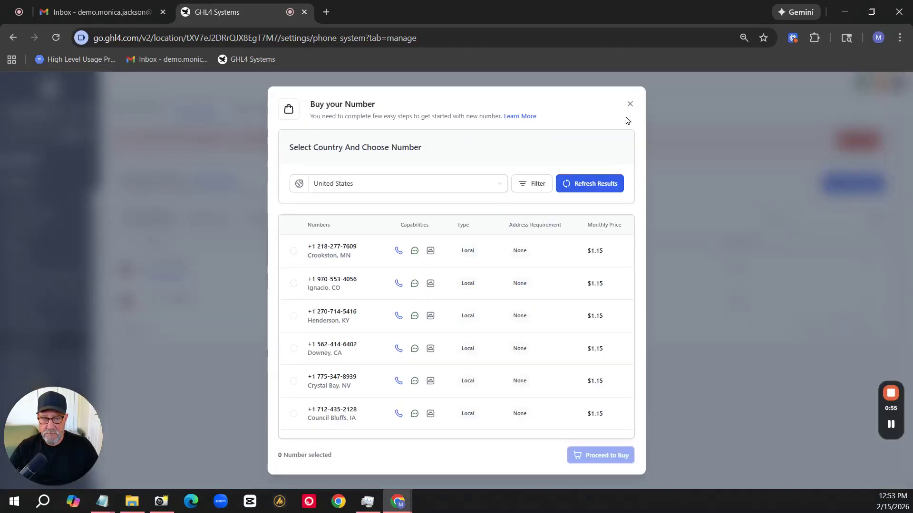
left_click(630, 106)
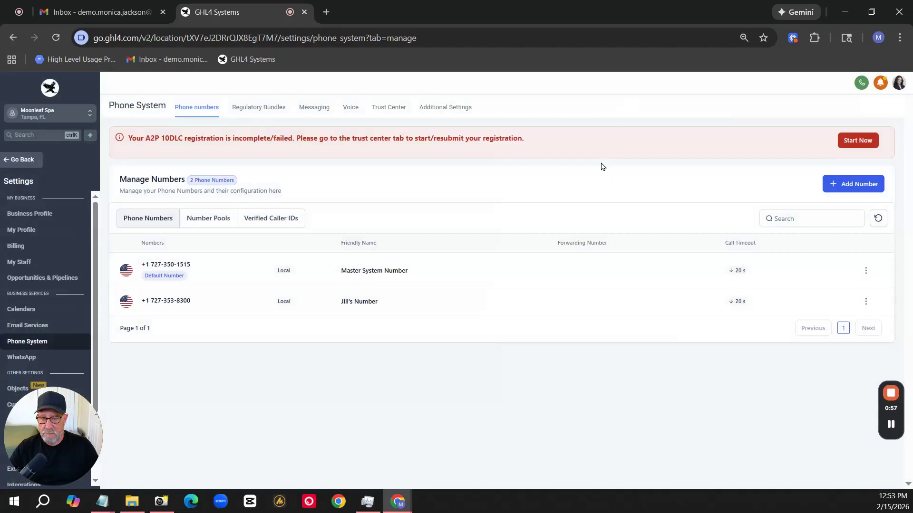
Start adding a new staff user and check the inbound number options in their Call & Voicemail Settings.
left_click(24, 264)
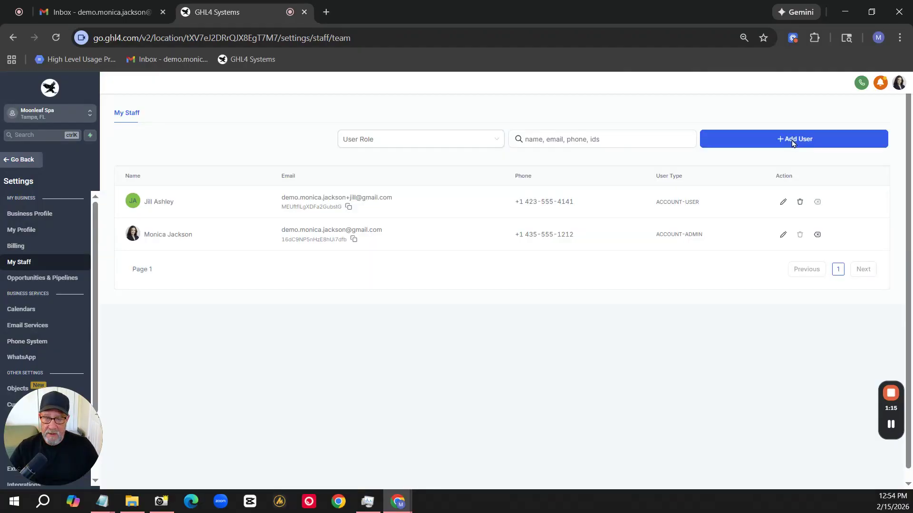
left_click(792, 141)
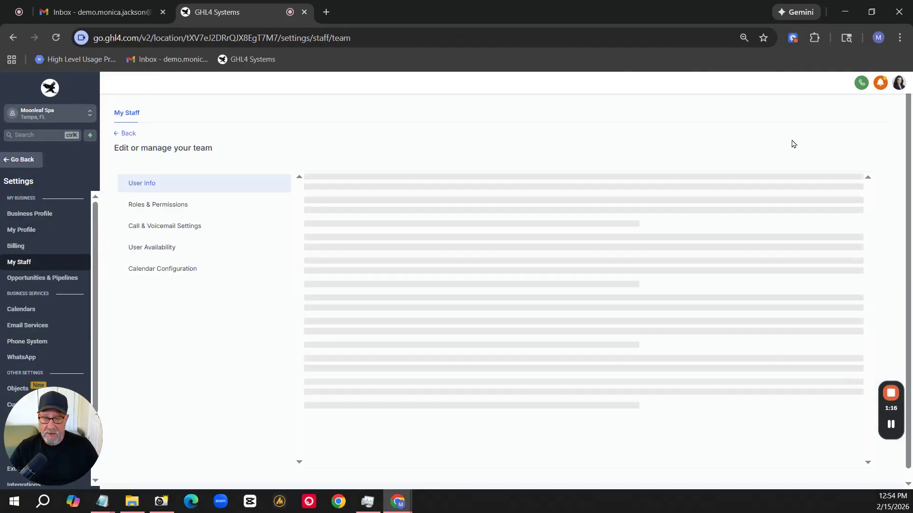
left_click(199, 229)
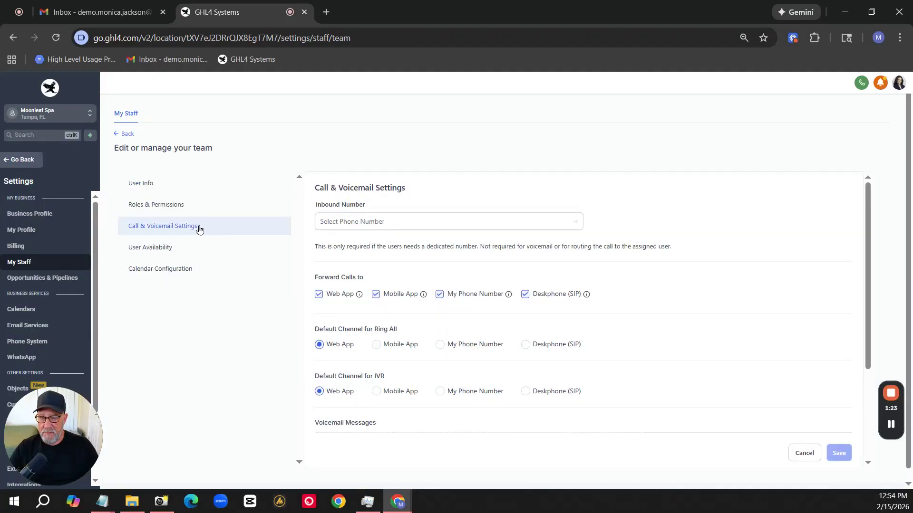
left_click(369, 226)
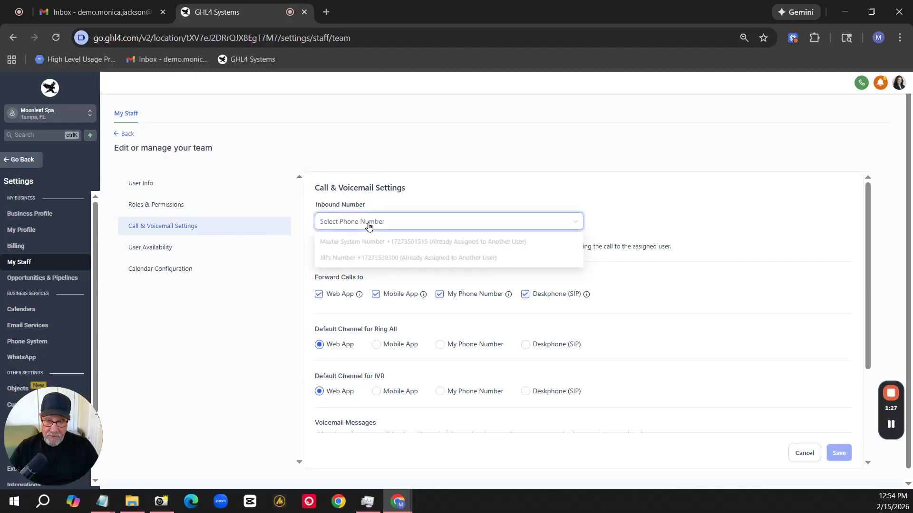
left_click(369, 227)
Set the new user's role to User and turn off Blogs, Calendars, Certificates, Communities and Forms permissions, leaving Contacts and Conversations enabled.
left_click(164, 205)
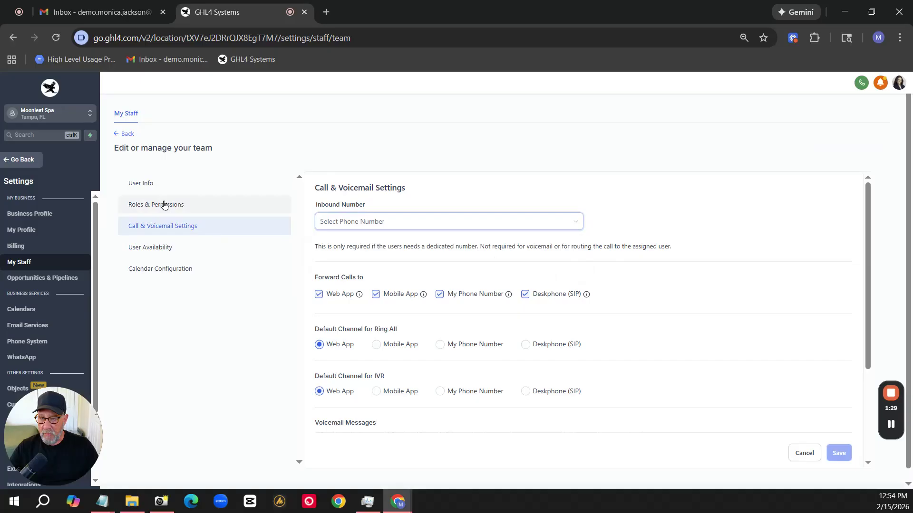
left_click(414, 224)
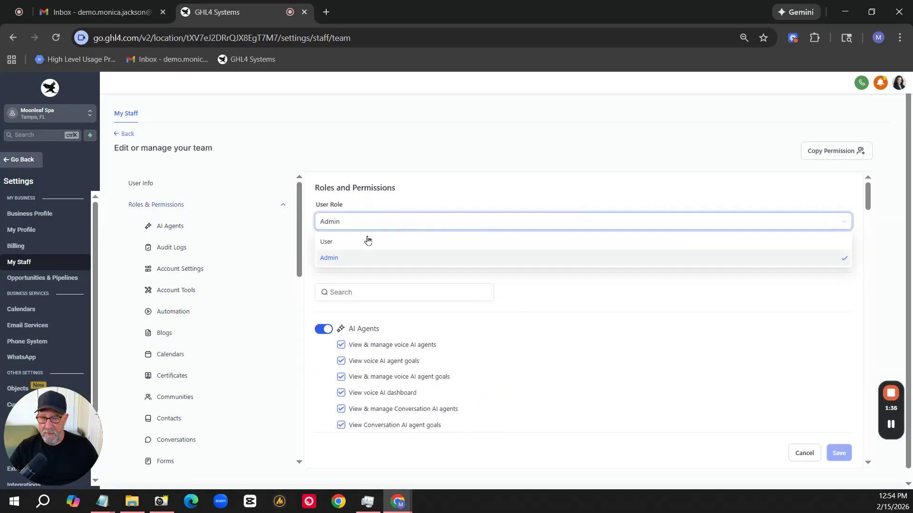
left_click(352, 241)
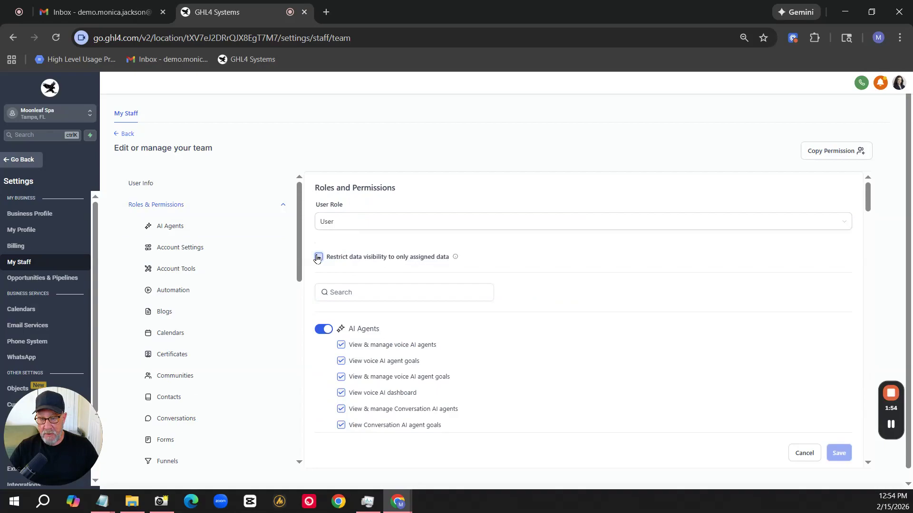
scroll(394, 284, "down", 2)
left_click(325, 232)
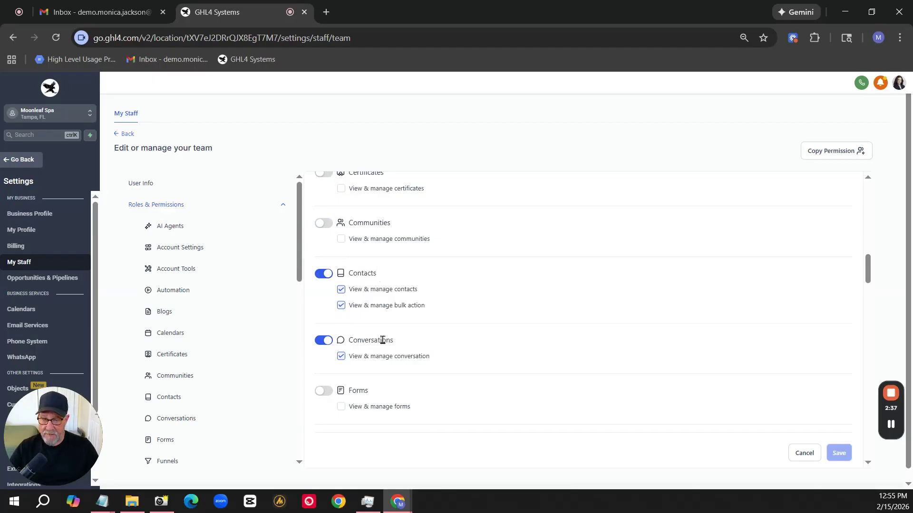
scroll(440, 255, "up", 5)
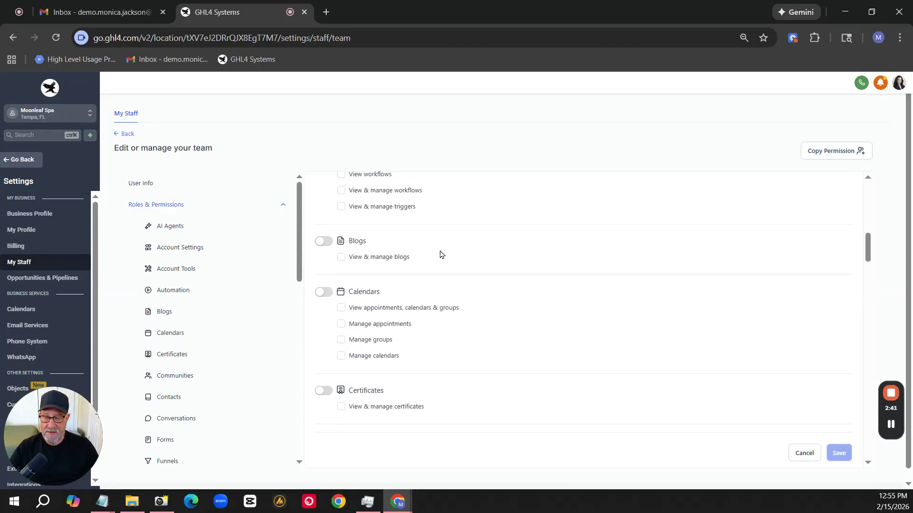
scroll(441, 254, "up", 1)
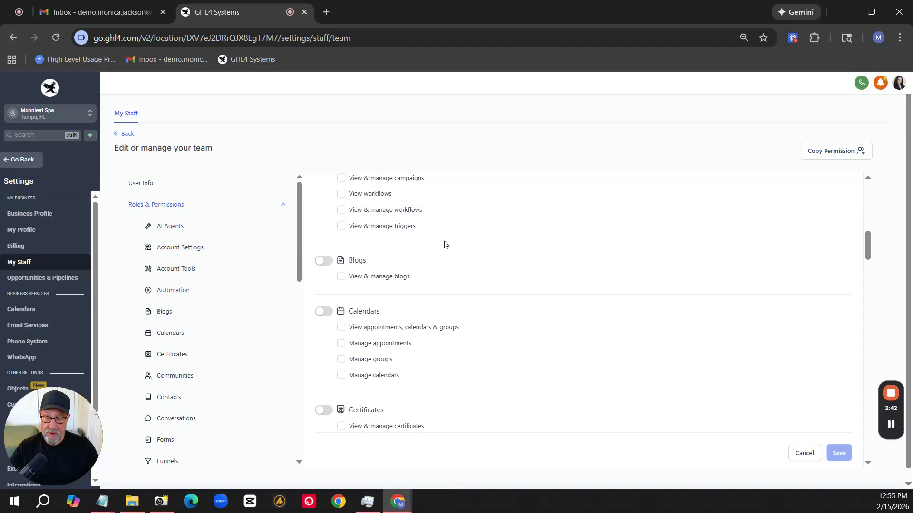
scroll(446, 244, "down", 2)
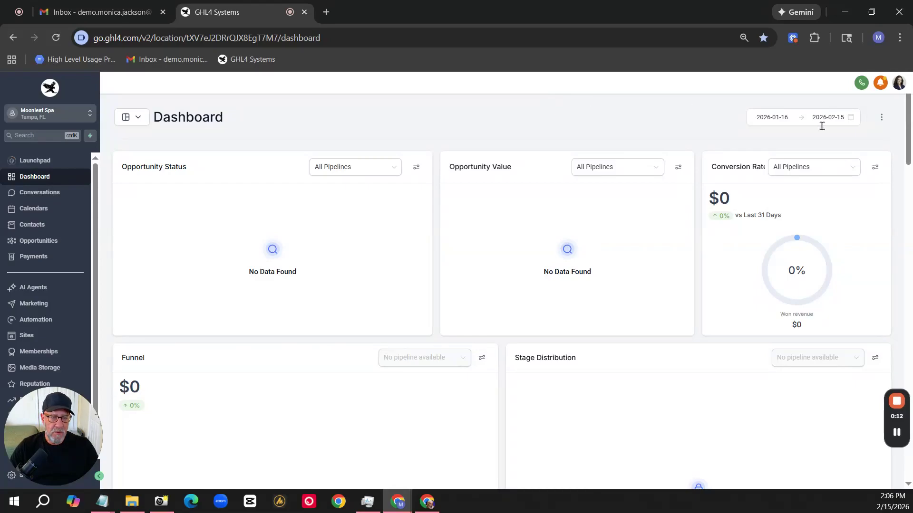
Open the web dialer from the dashboard and look at its keypad and contacts list.
left_click(861, 84)
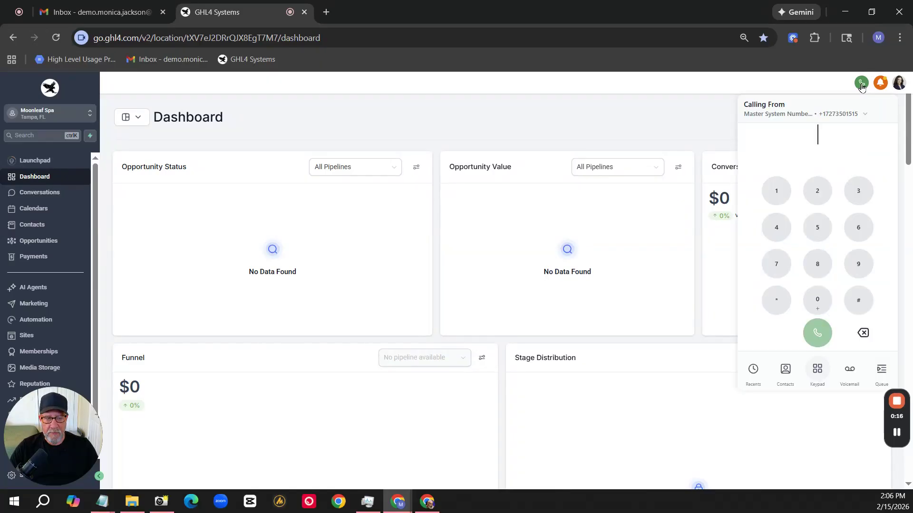
left_click(823, 136)
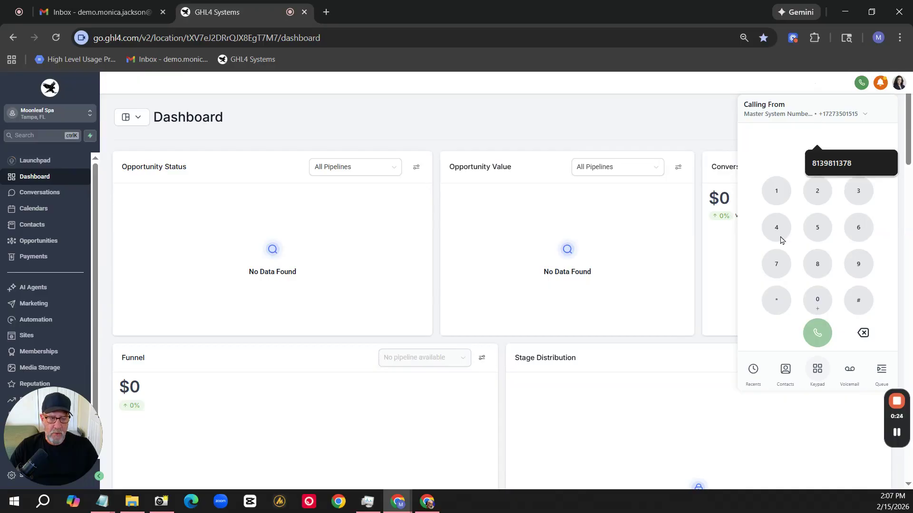
left_click(784, 378)
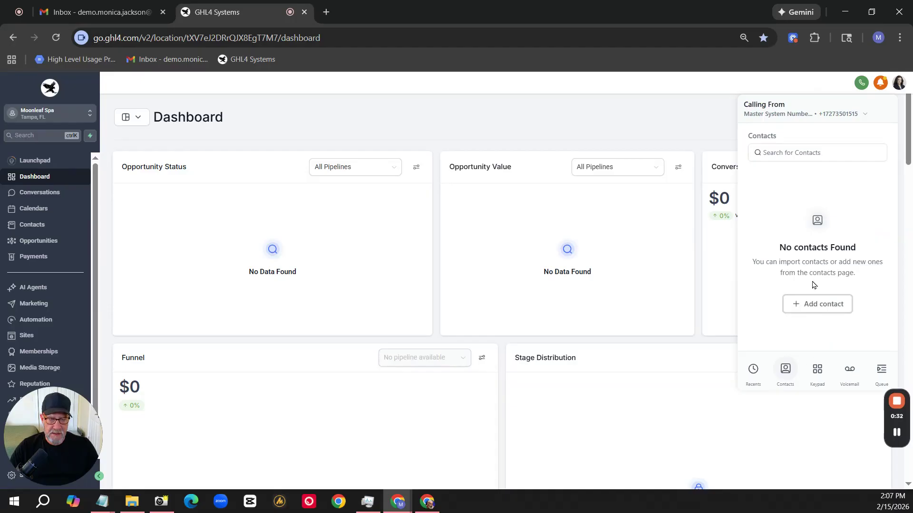
Enter a phone number on the dialer's keypad, place an outgoing call from the Master System Number and end it.
left_click(825, 372)
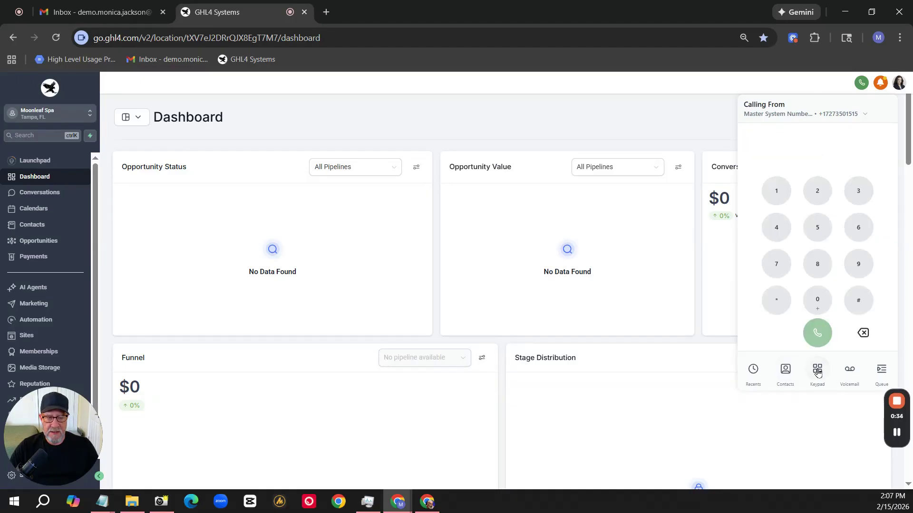
left_click(825, 136)
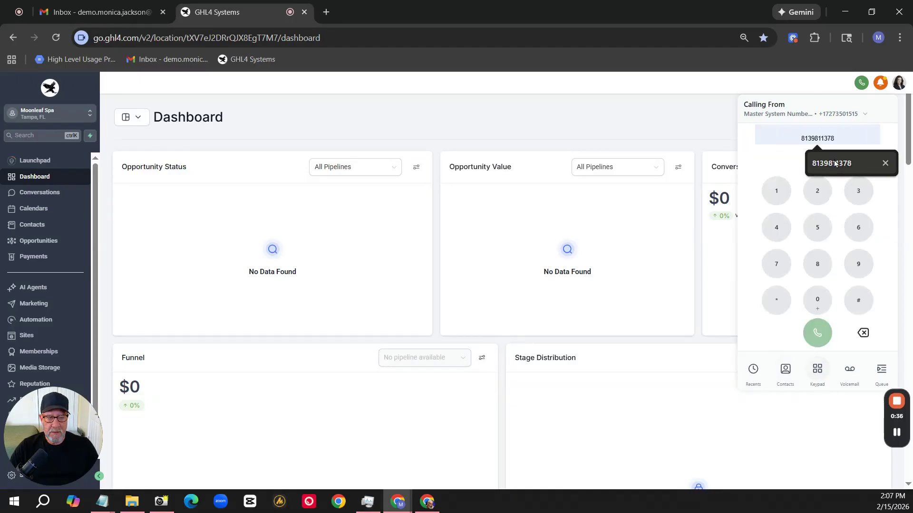
left_click(866, 154)
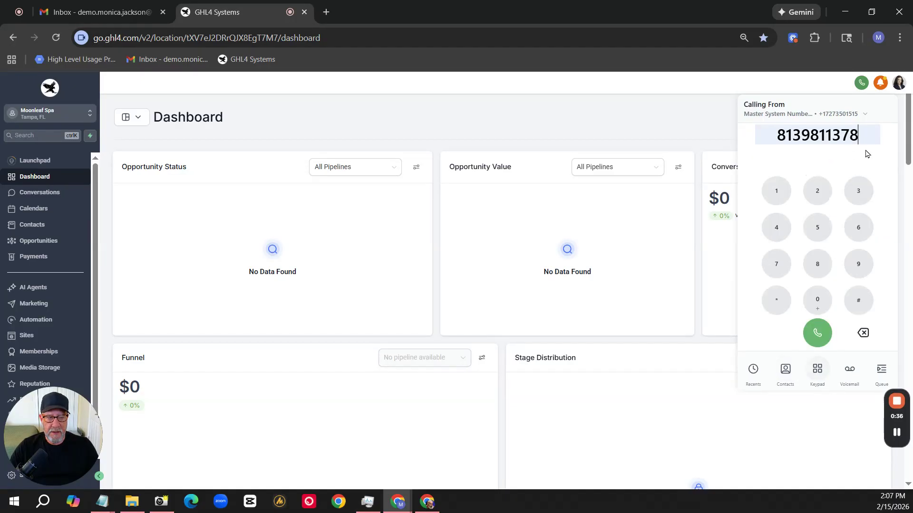
left_click(818, 334)
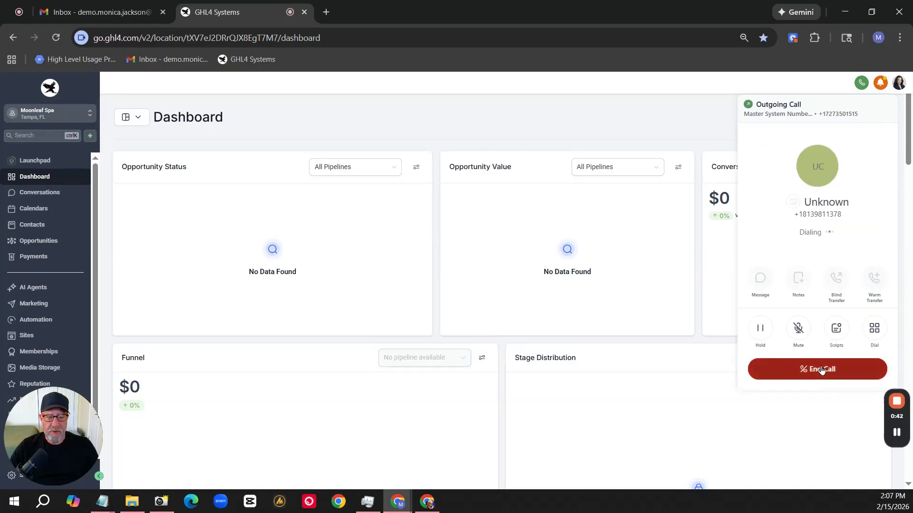
left_click(821, 370)
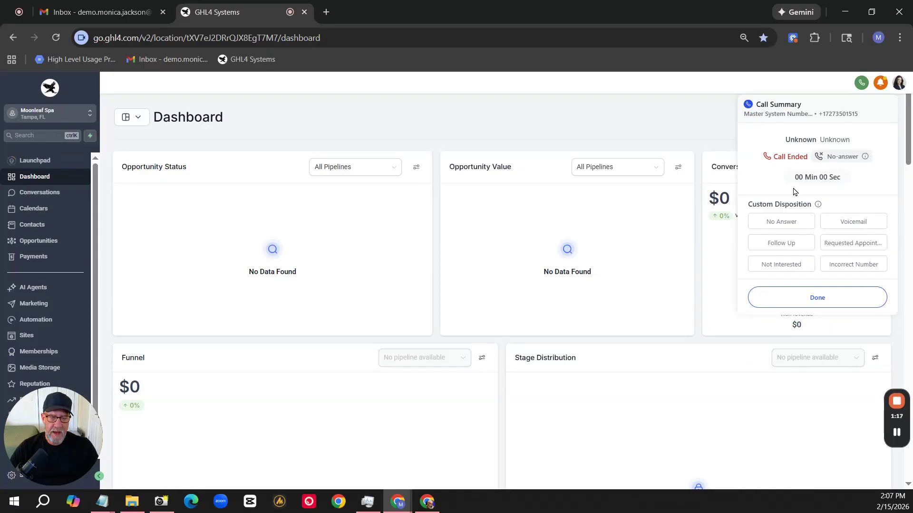
Fill in the first and last name of the unnamed contact created by the call, save it and return to the contacts list.
left_click(39, 227)
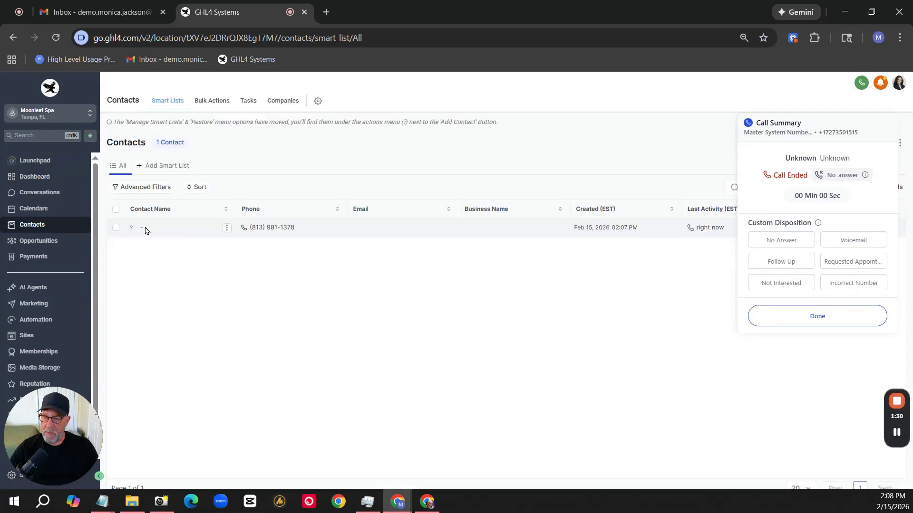
left_click(145, 231)
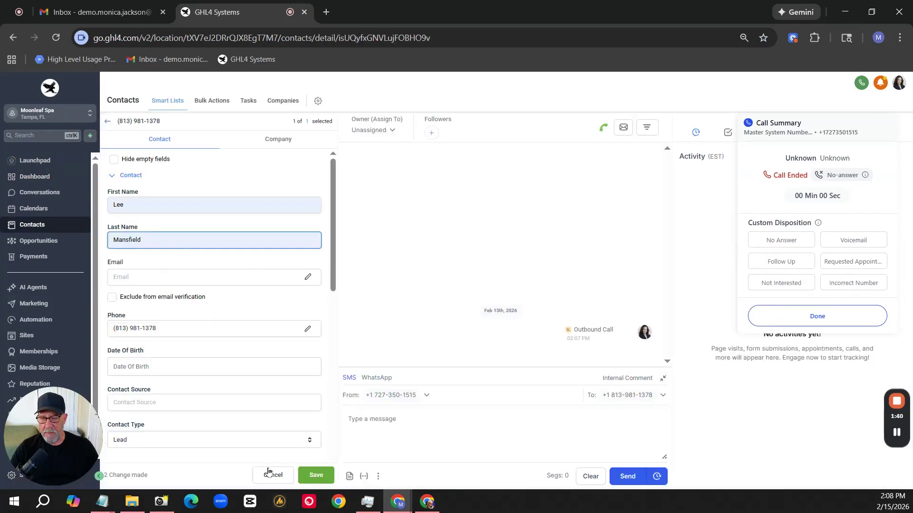
left_click(315, 478)
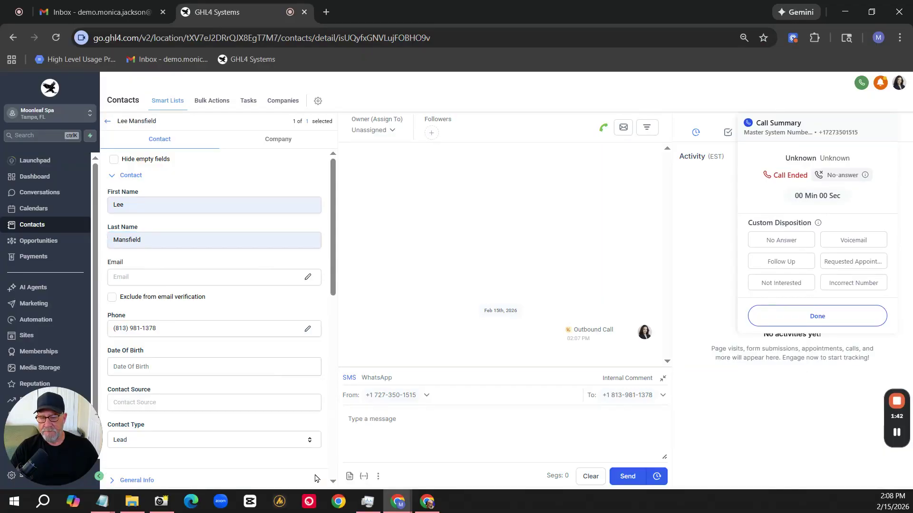
left_click(107, 125)
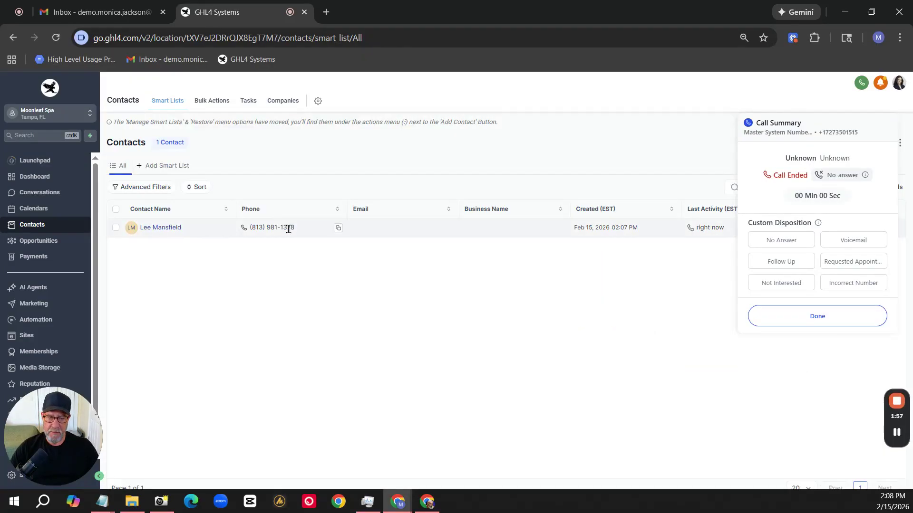
Dismiss the previous call summary, and place and end a call to the saved contact from the dialer's contacts list.
left_click(808, 319)
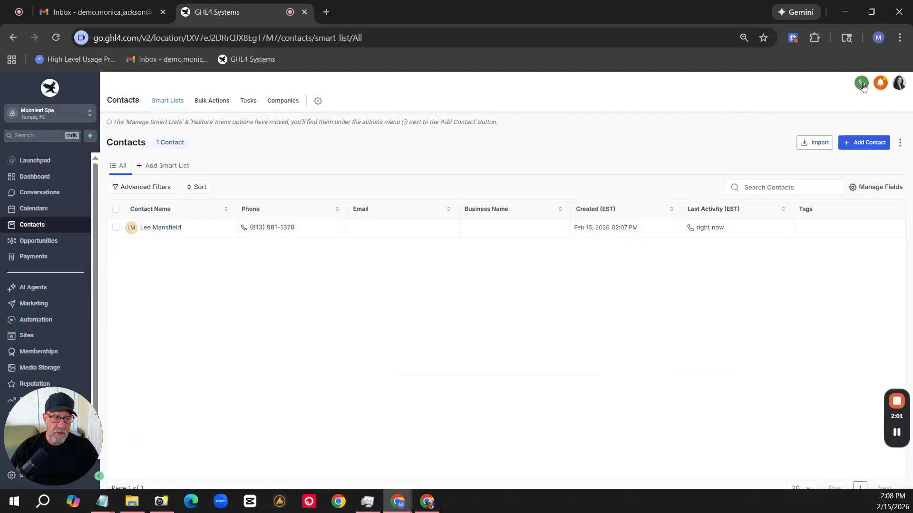
left_click(862, 85)
left_click(789, 390)
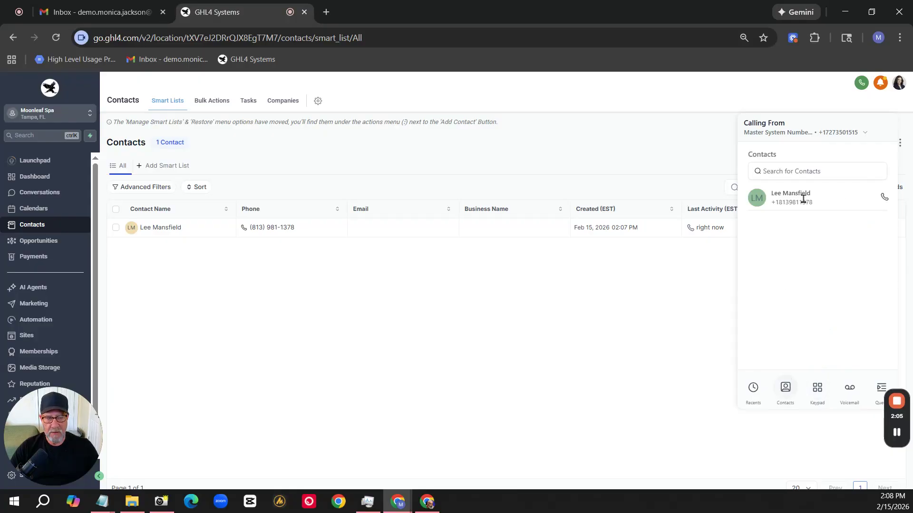
left_click(884, 197)
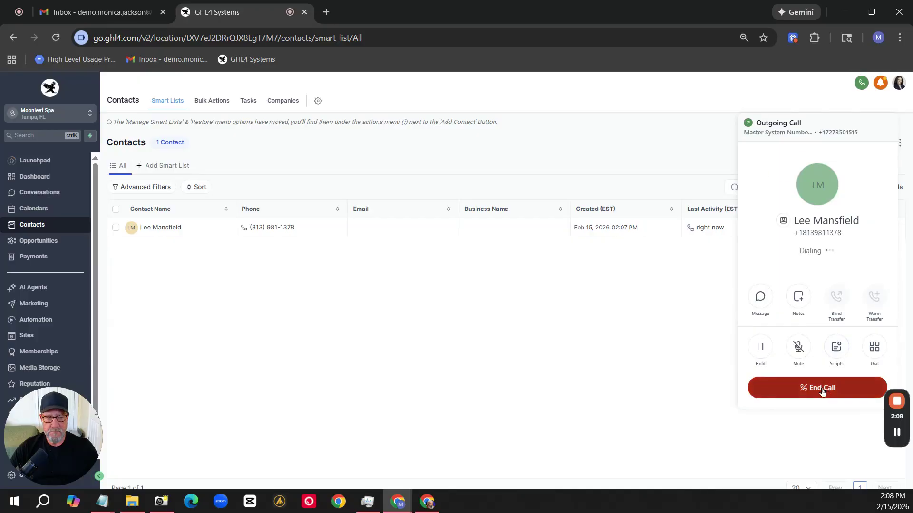
left_click(822, 389)
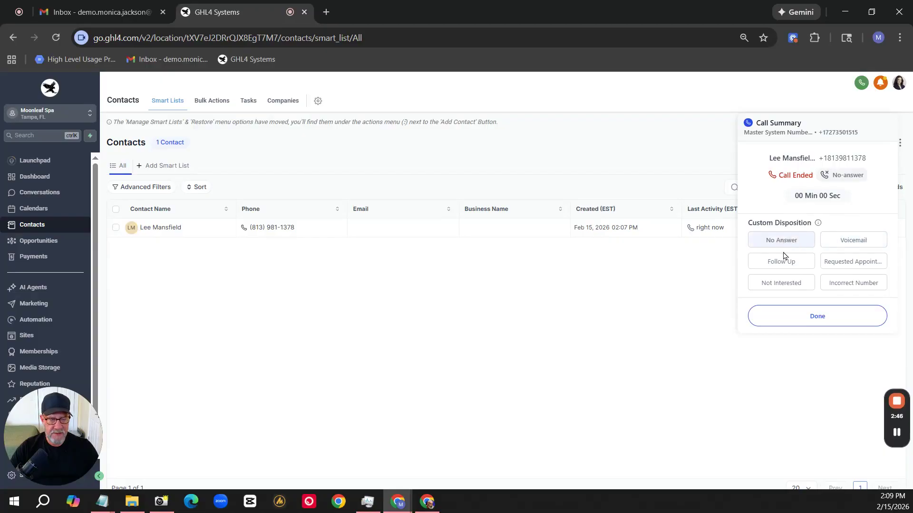
left_click(855, 265)
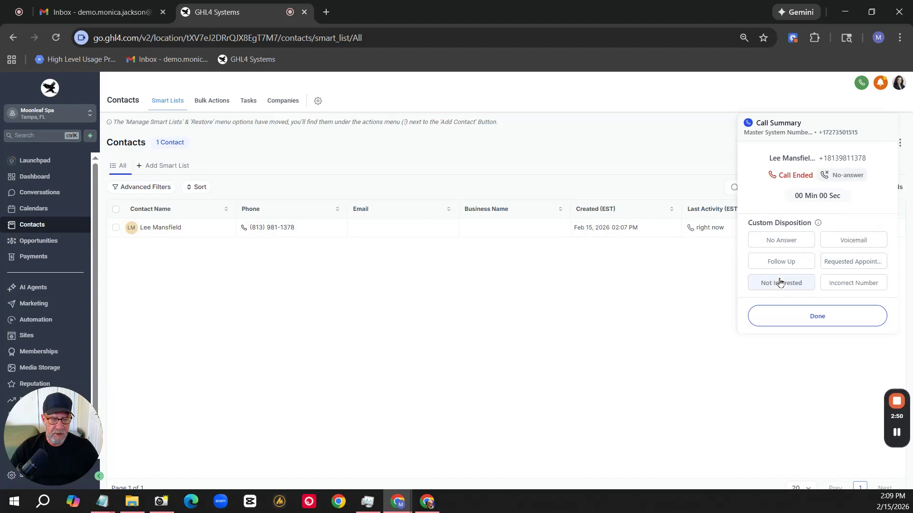